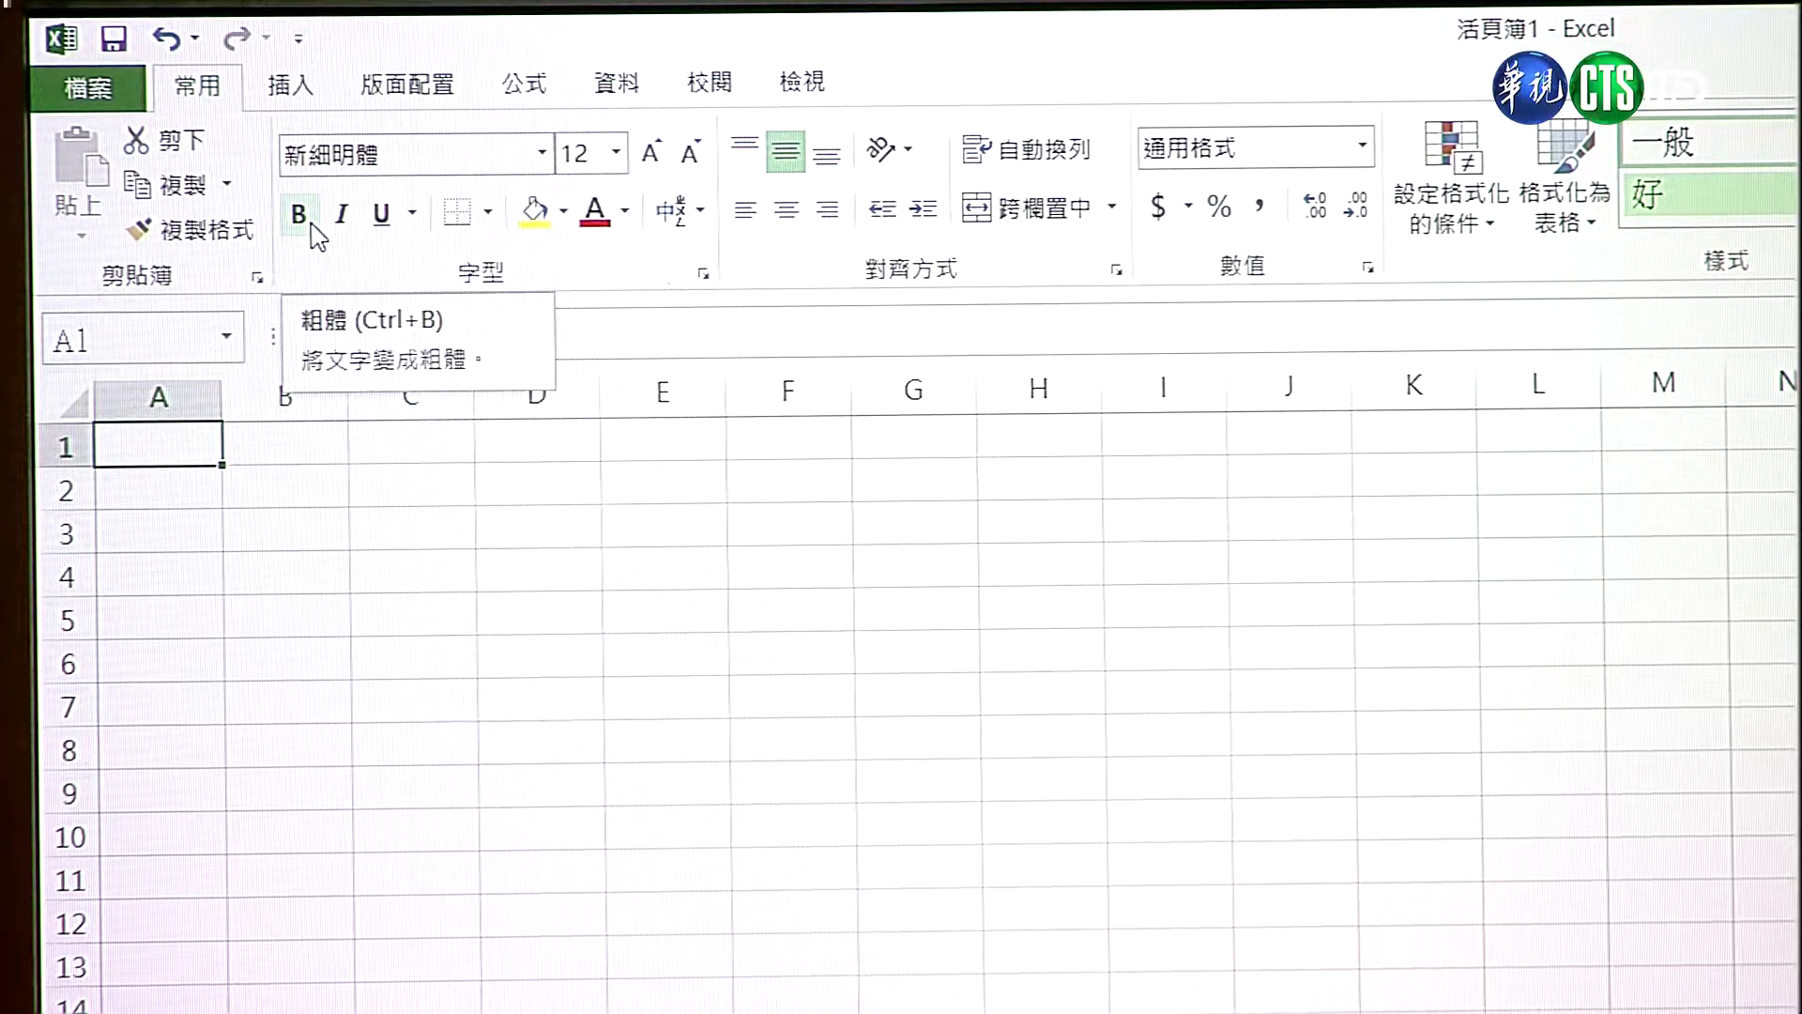
Step: Display the context menu of cell A1 and dismiss it, leaving the cell selected
right_click(167, 452)
key("Escape")
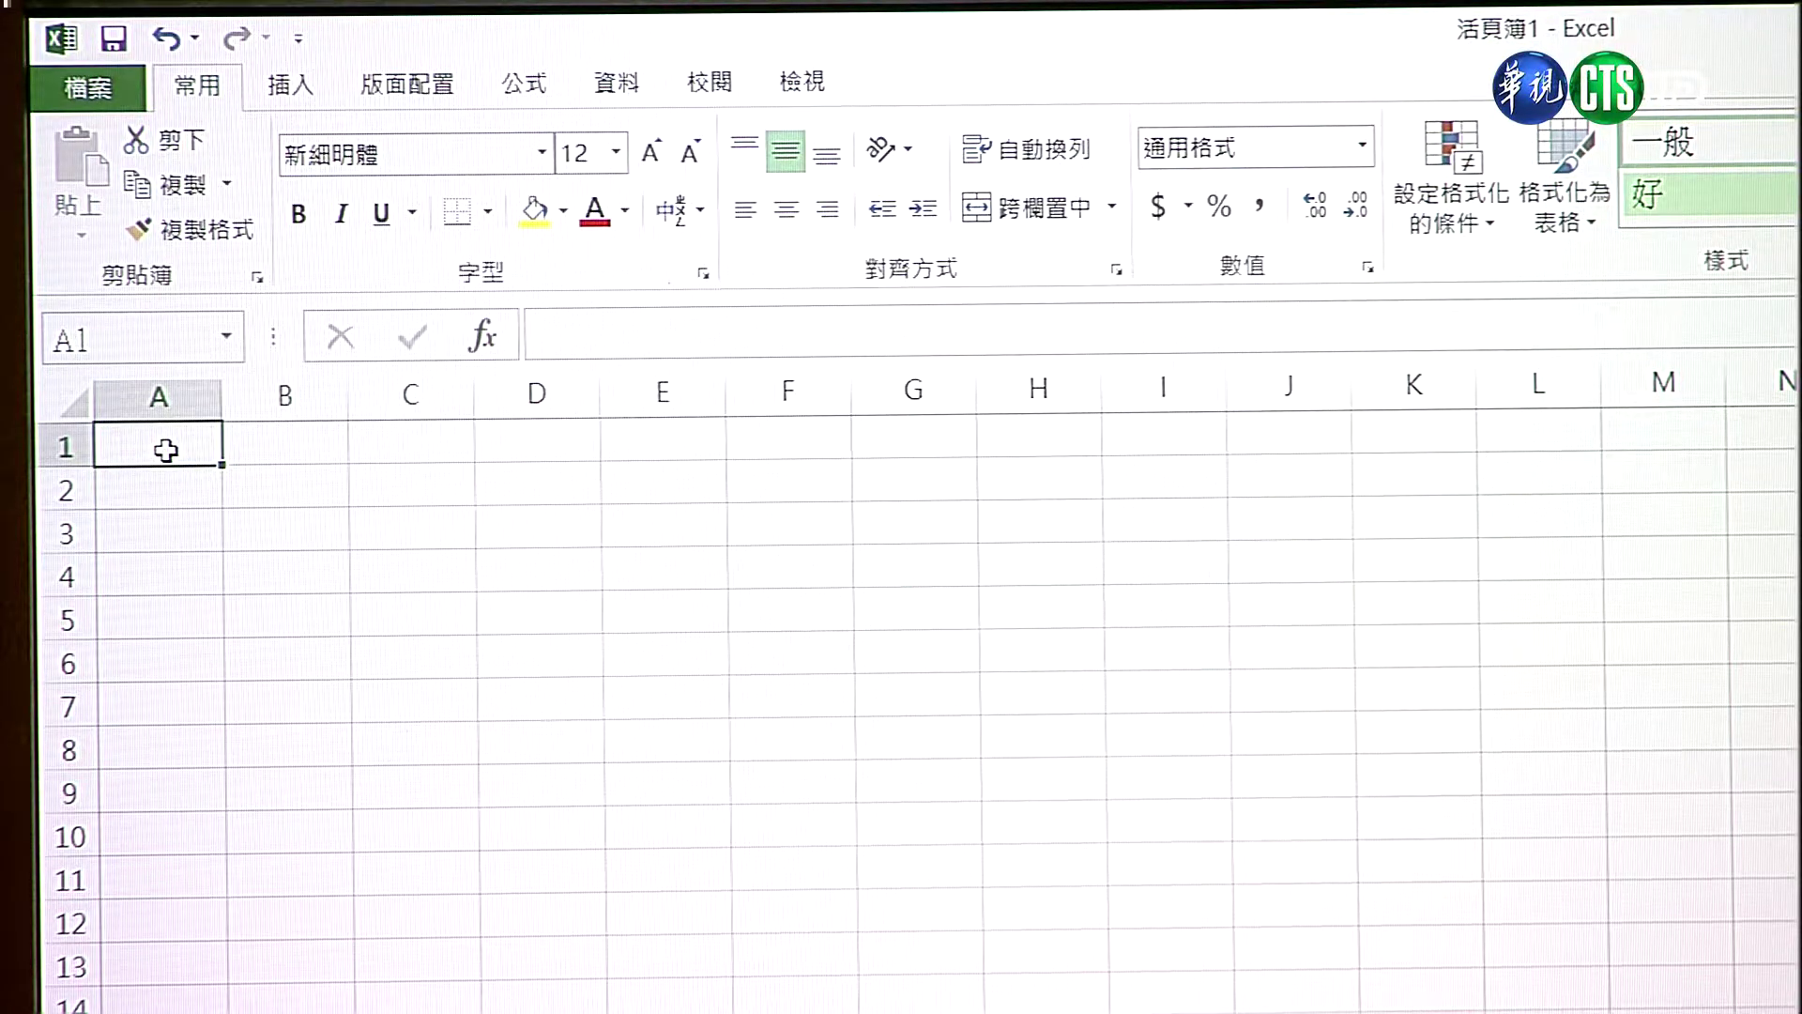
right_click(166, 451)
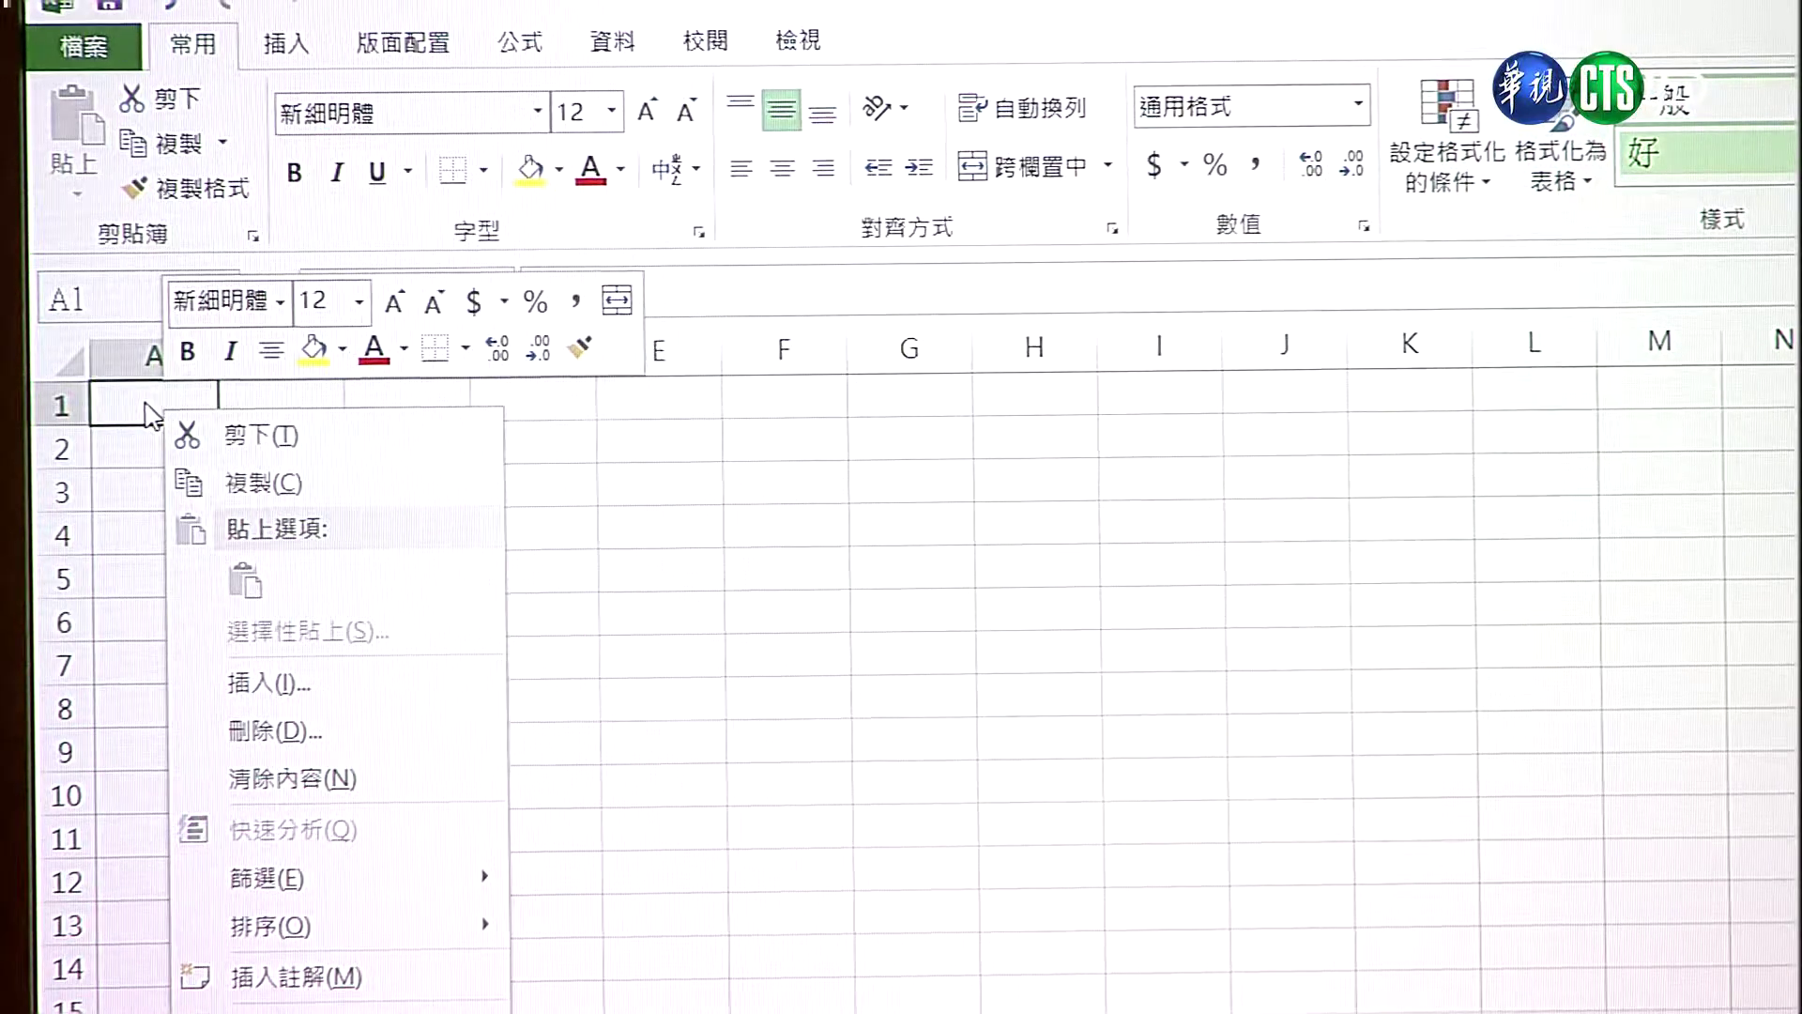
left_click(145, 408)
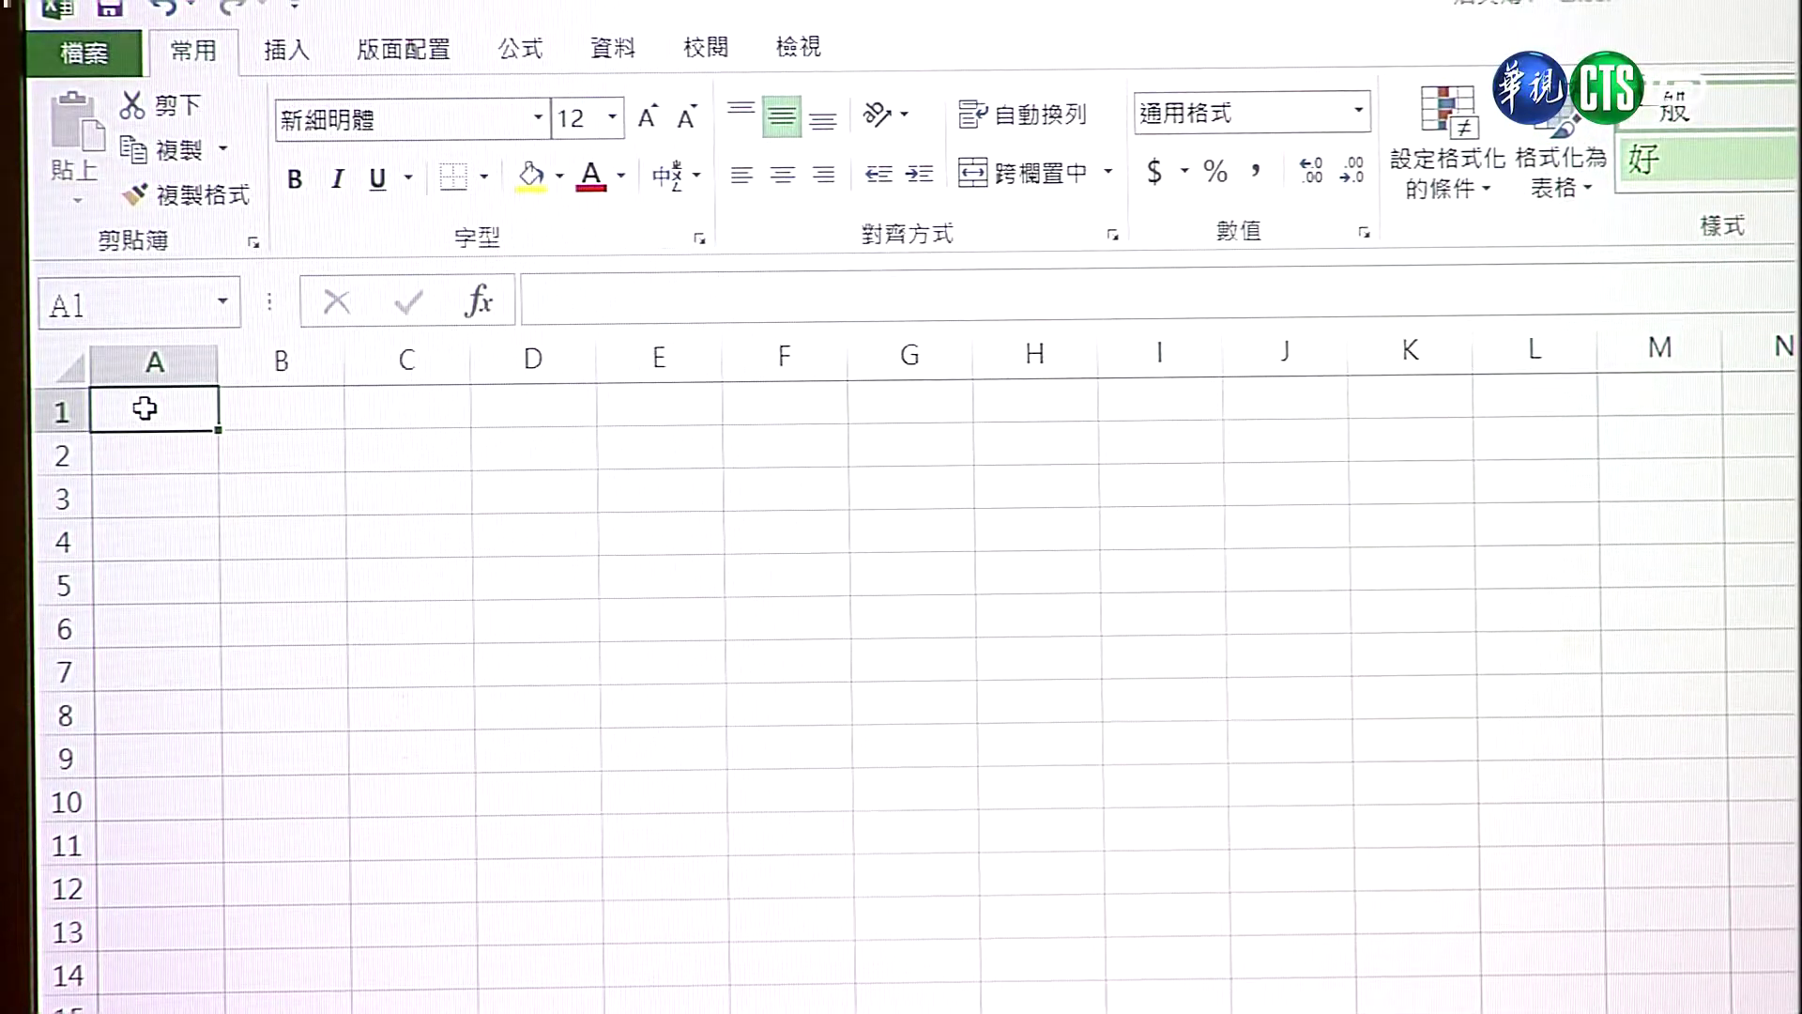
Step: Enter 1234 in cell A1 and reopen the cell for editing
type("1234")
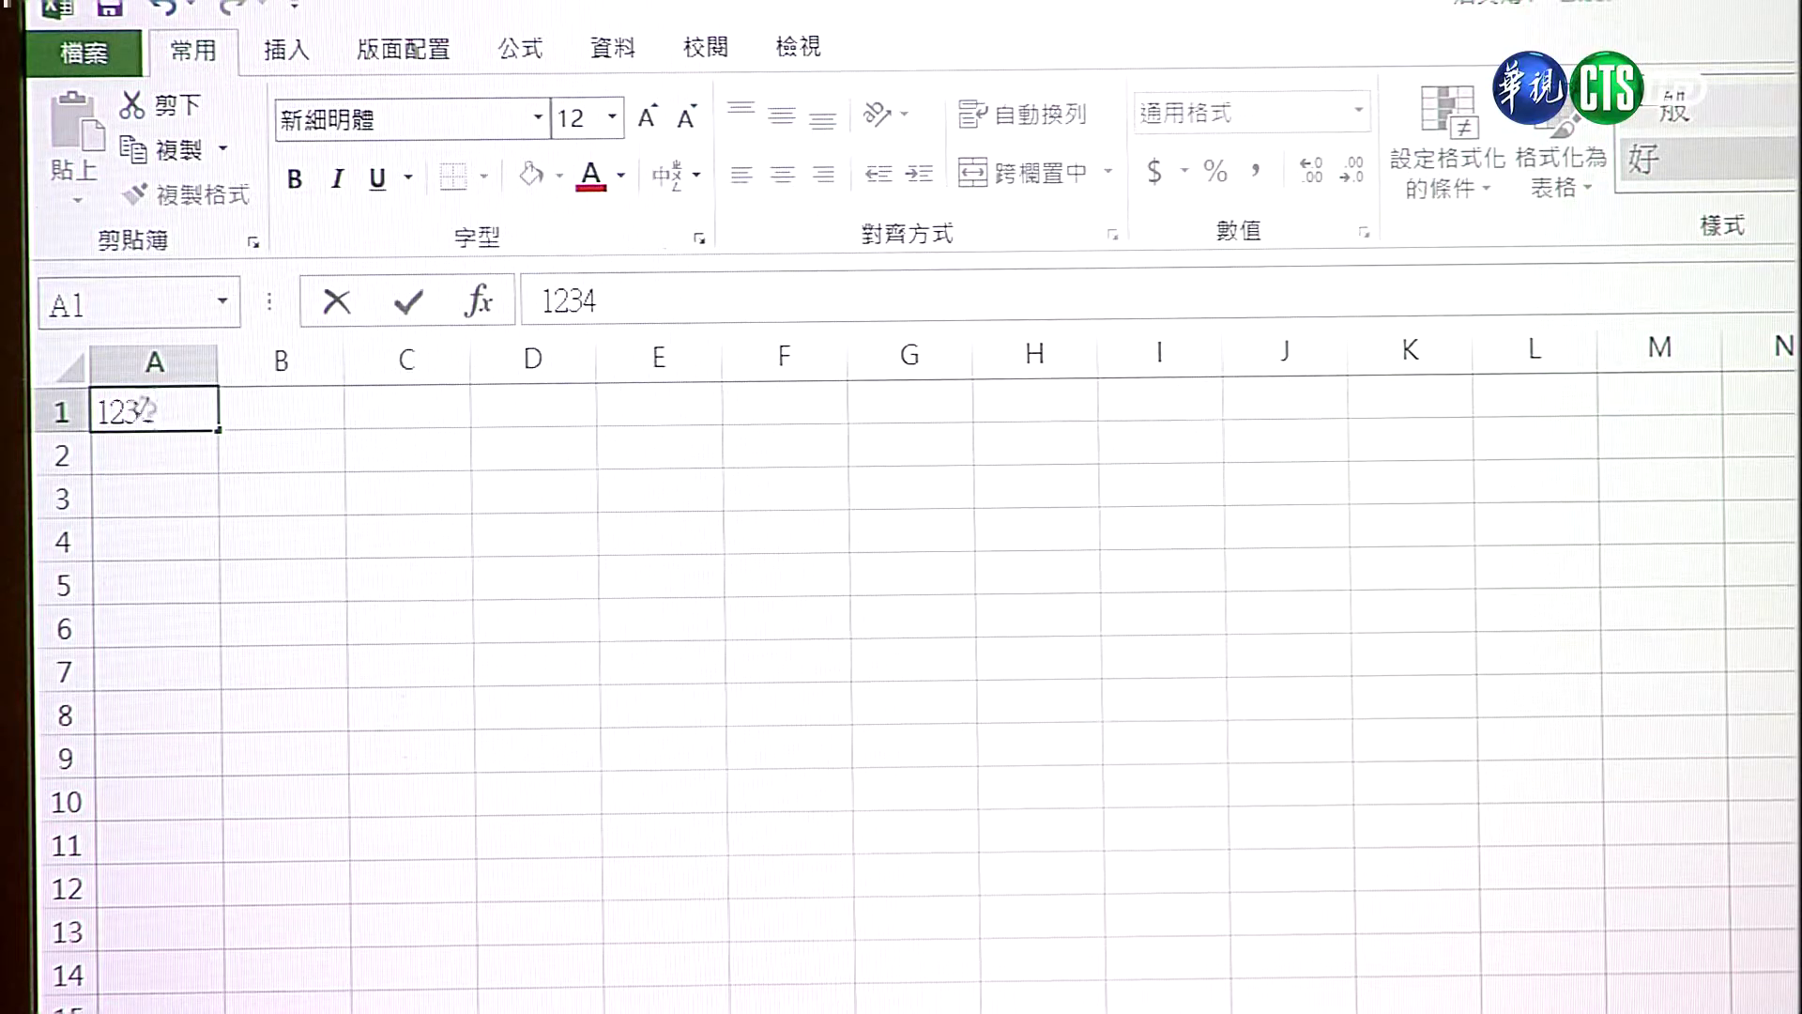
key("Return")
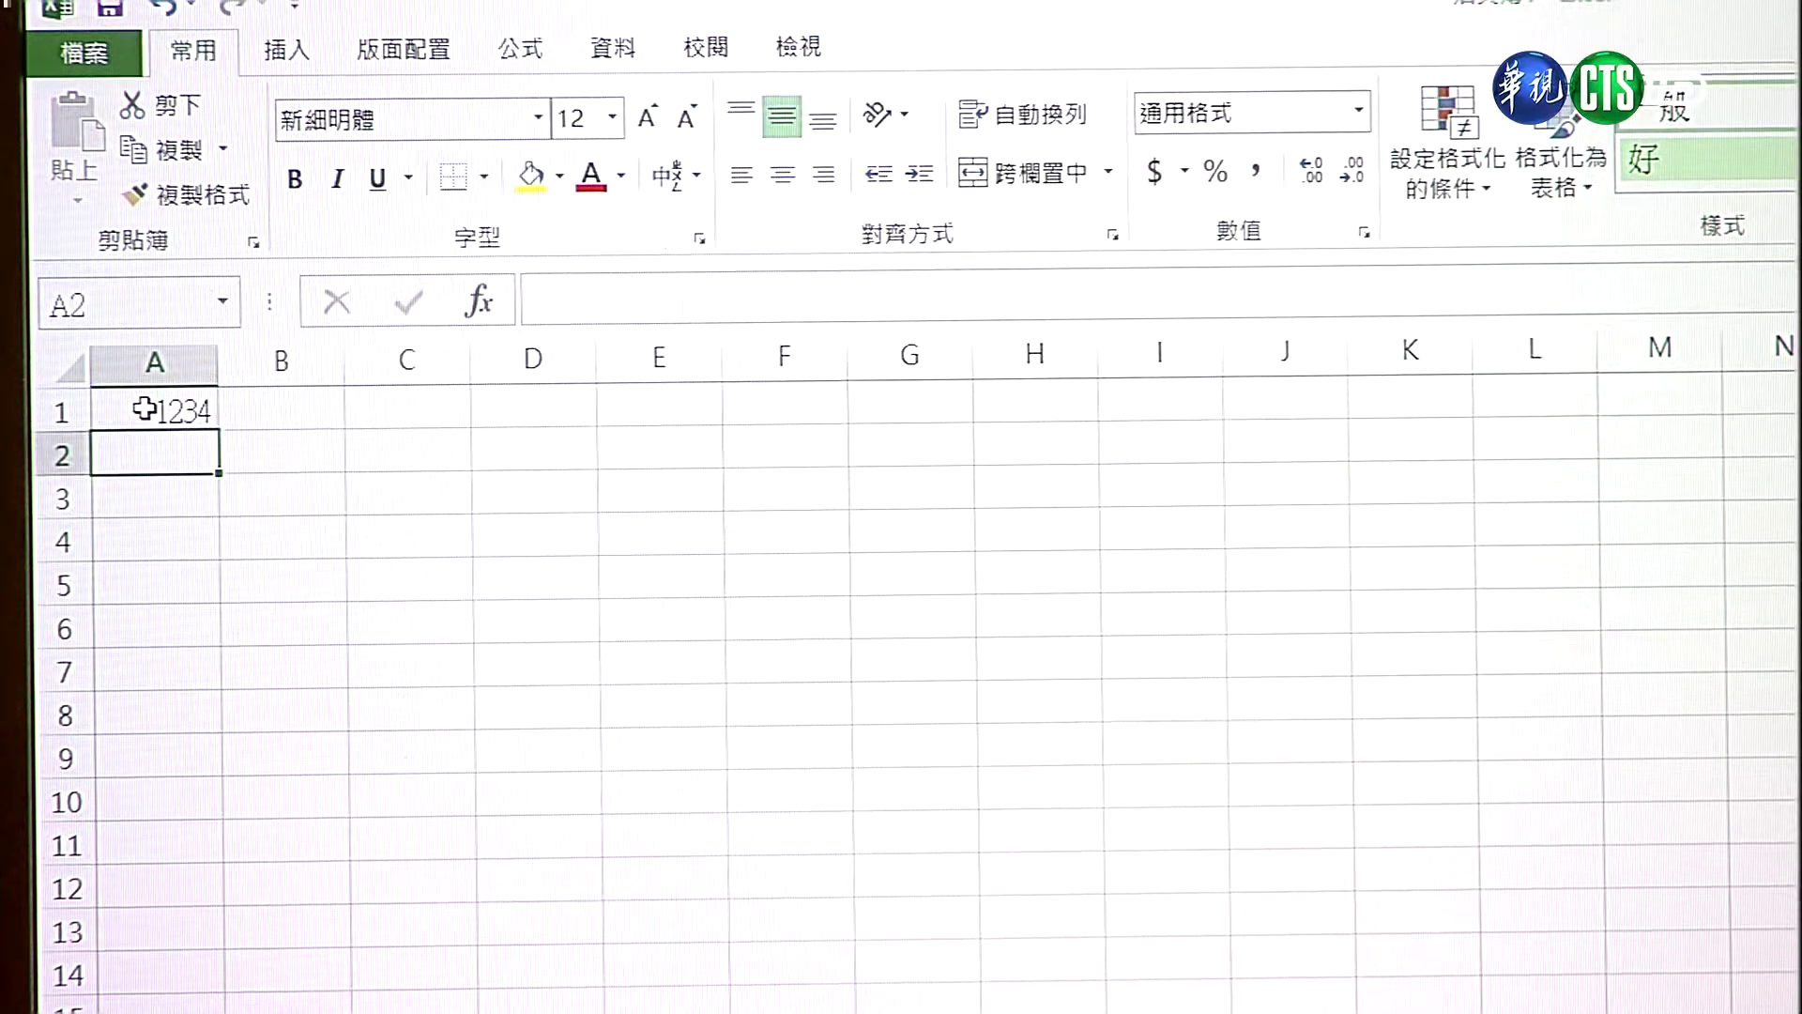
left_click(146, 410)
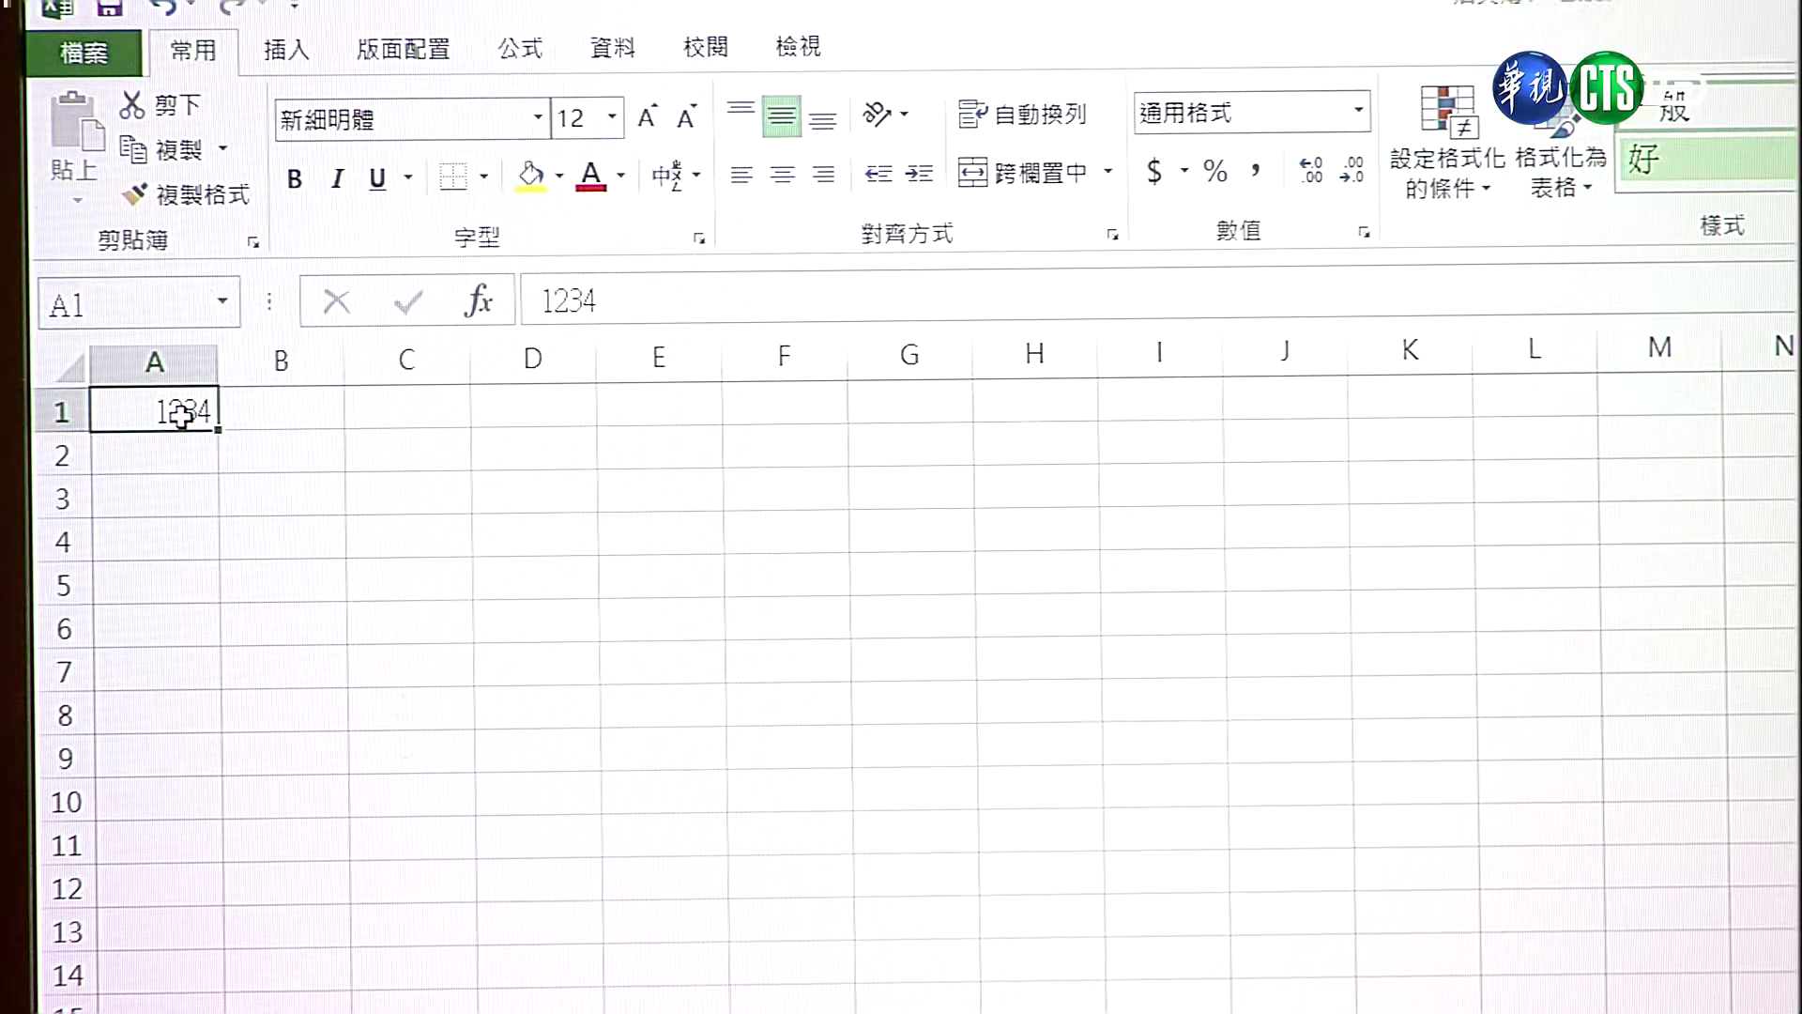
double_click(181, 413)
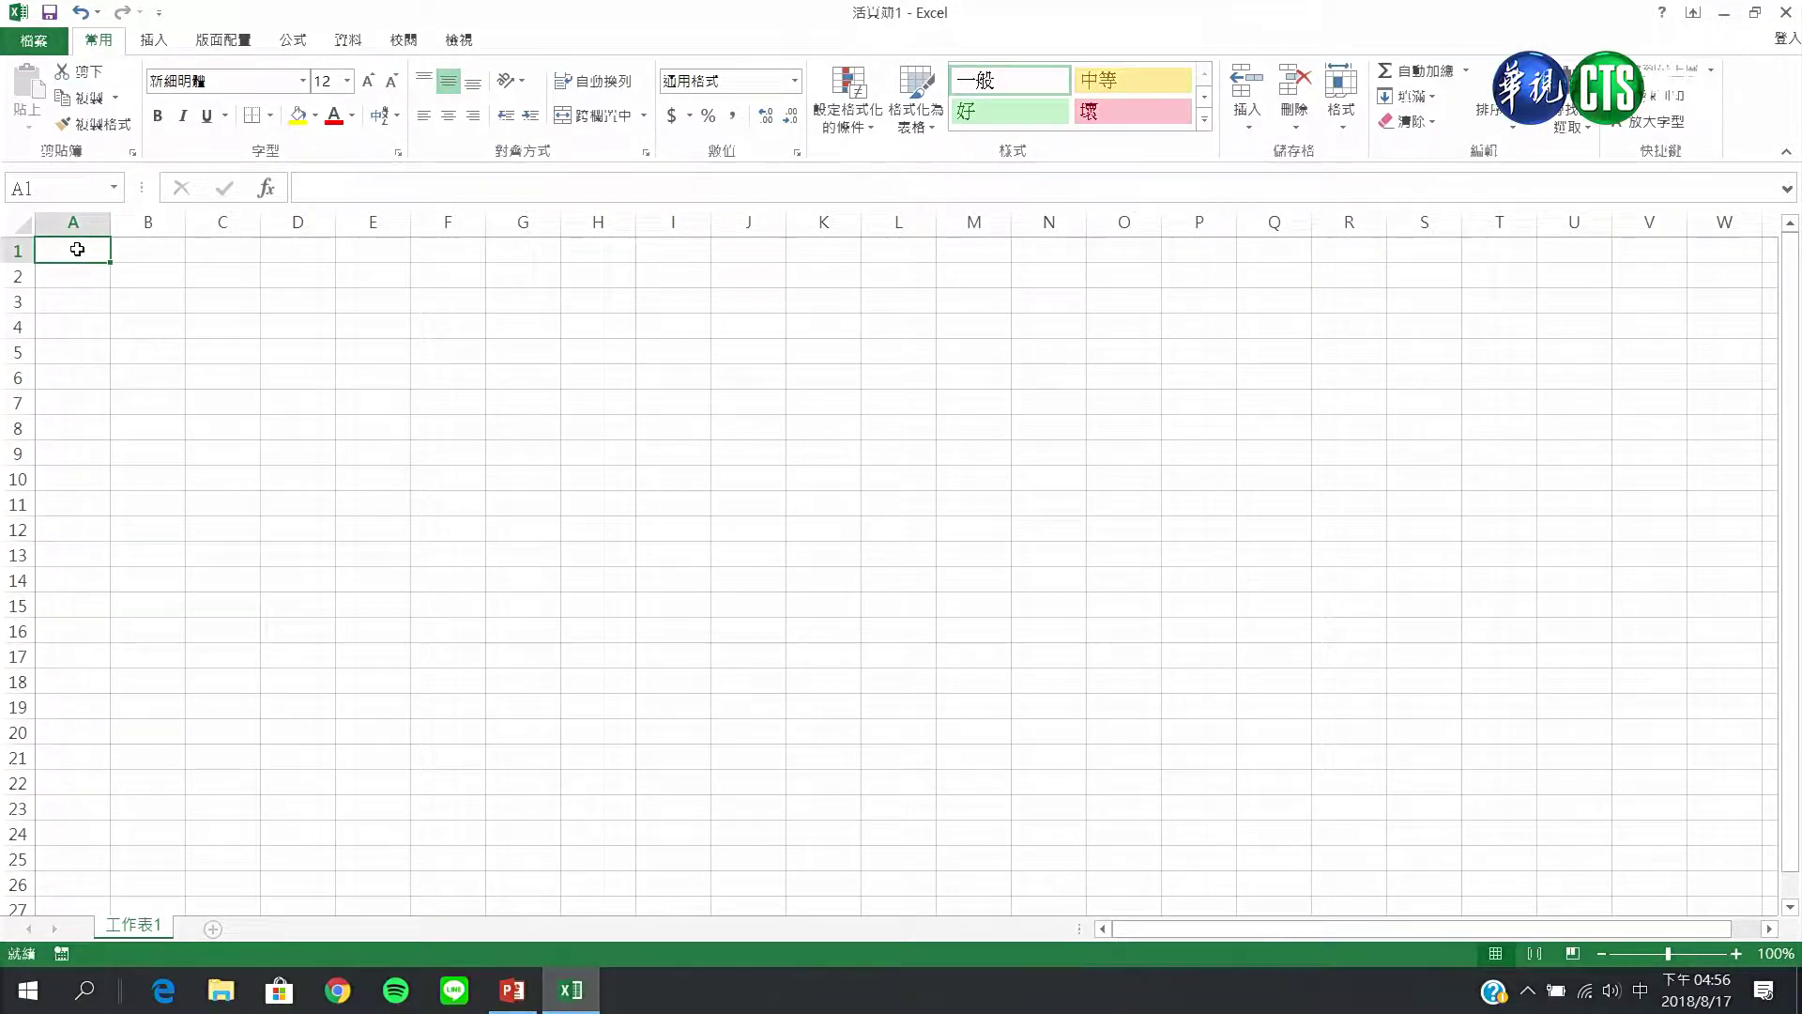
Step: Select the cell range A1:F6 and increase the height of row 2 to about double
left_click_drag(77, 248, 451, 374)
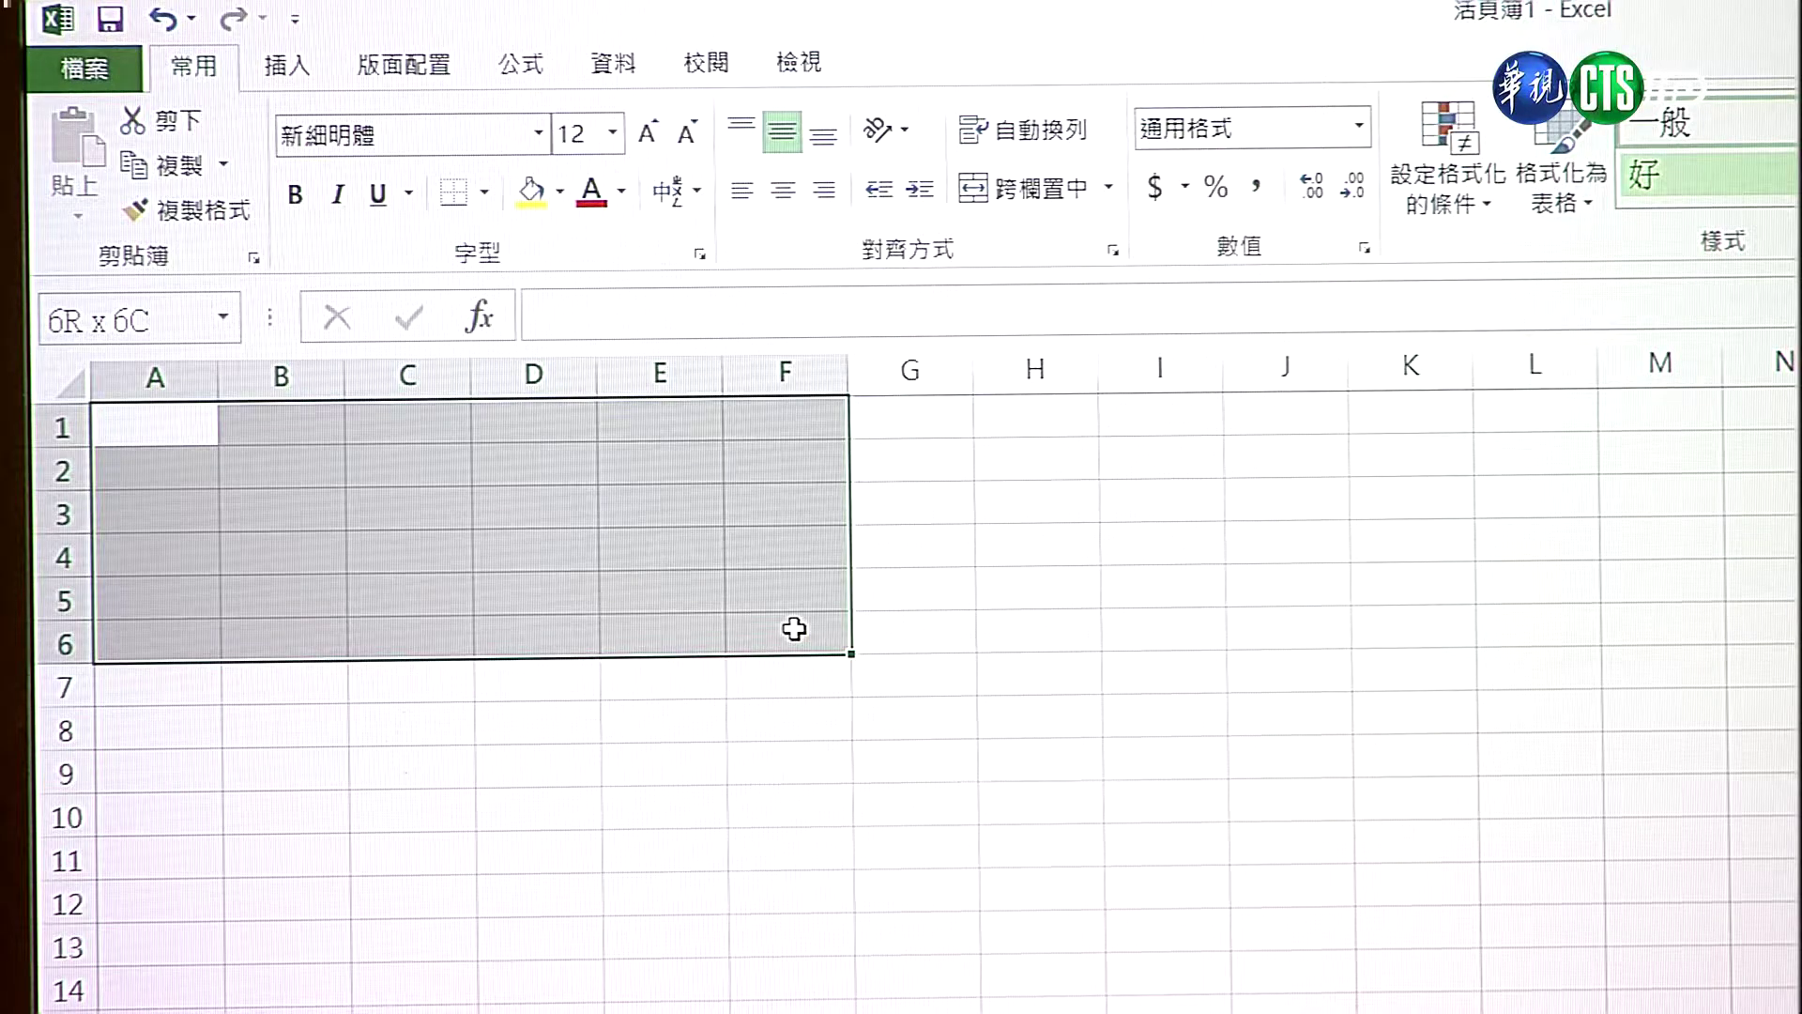
left_click_drag(794, 629, 792, 628)
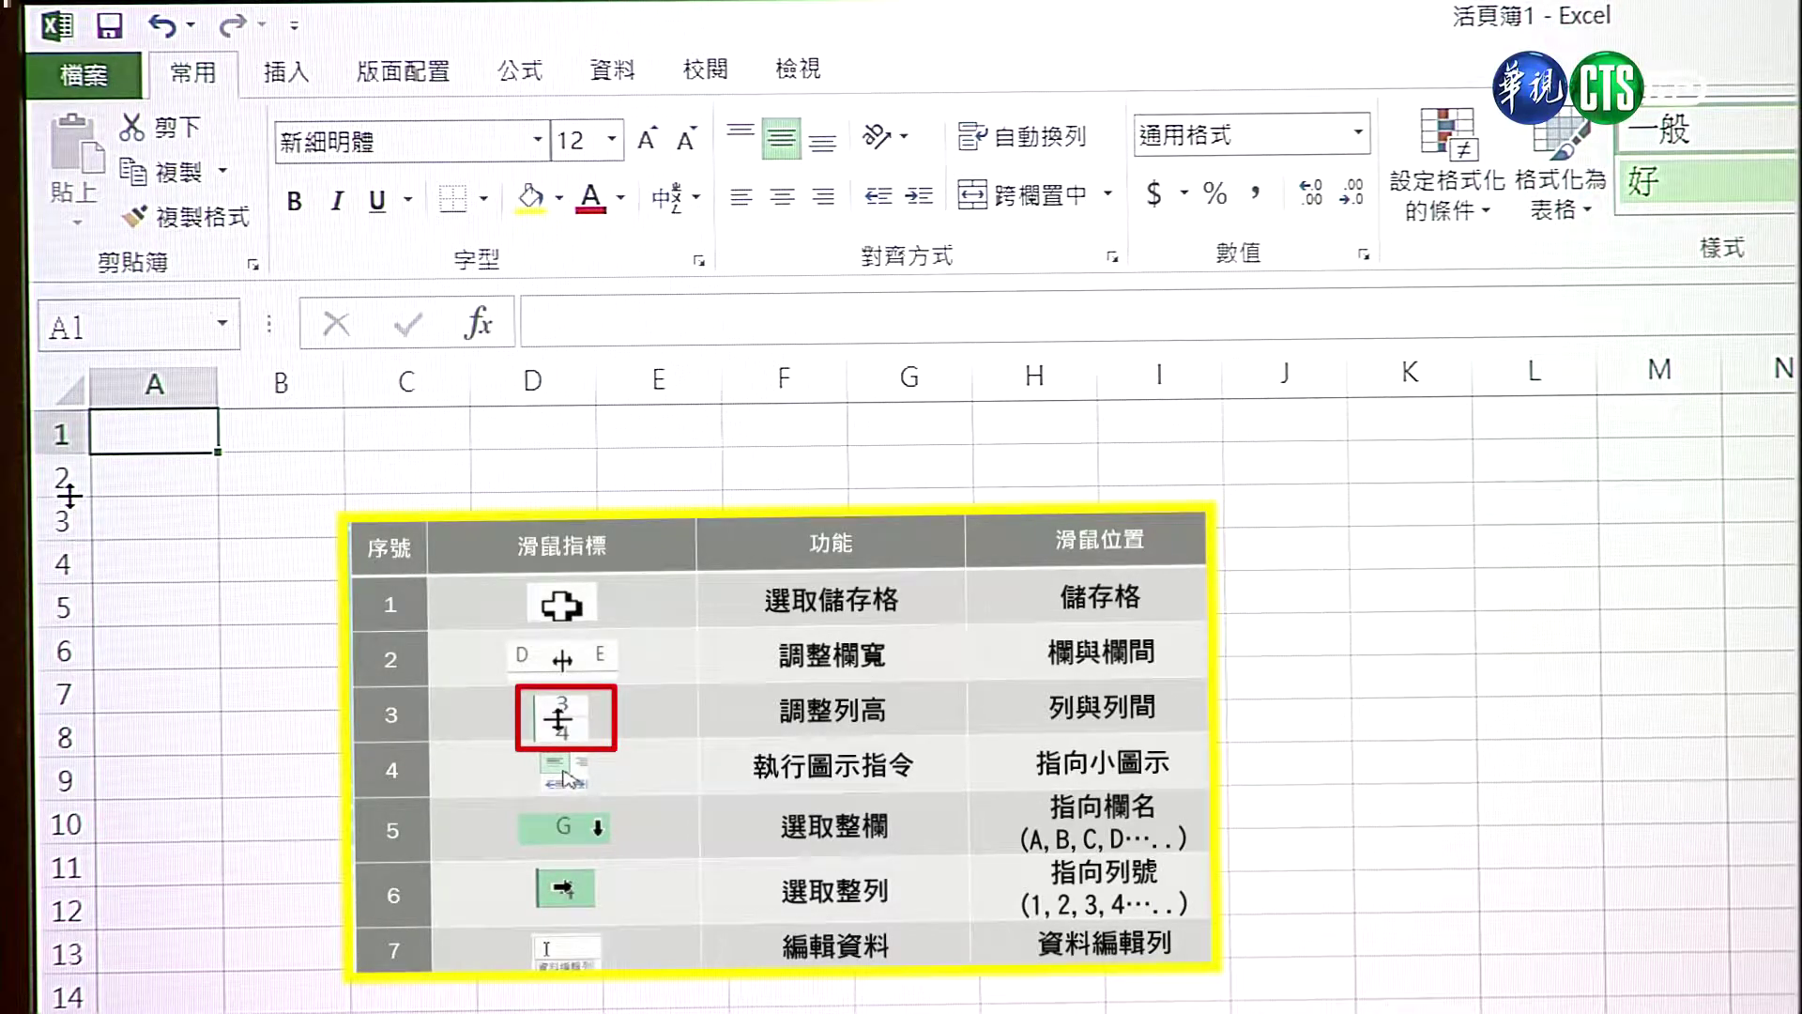
left_click_drag(68, 494, 68, 538)
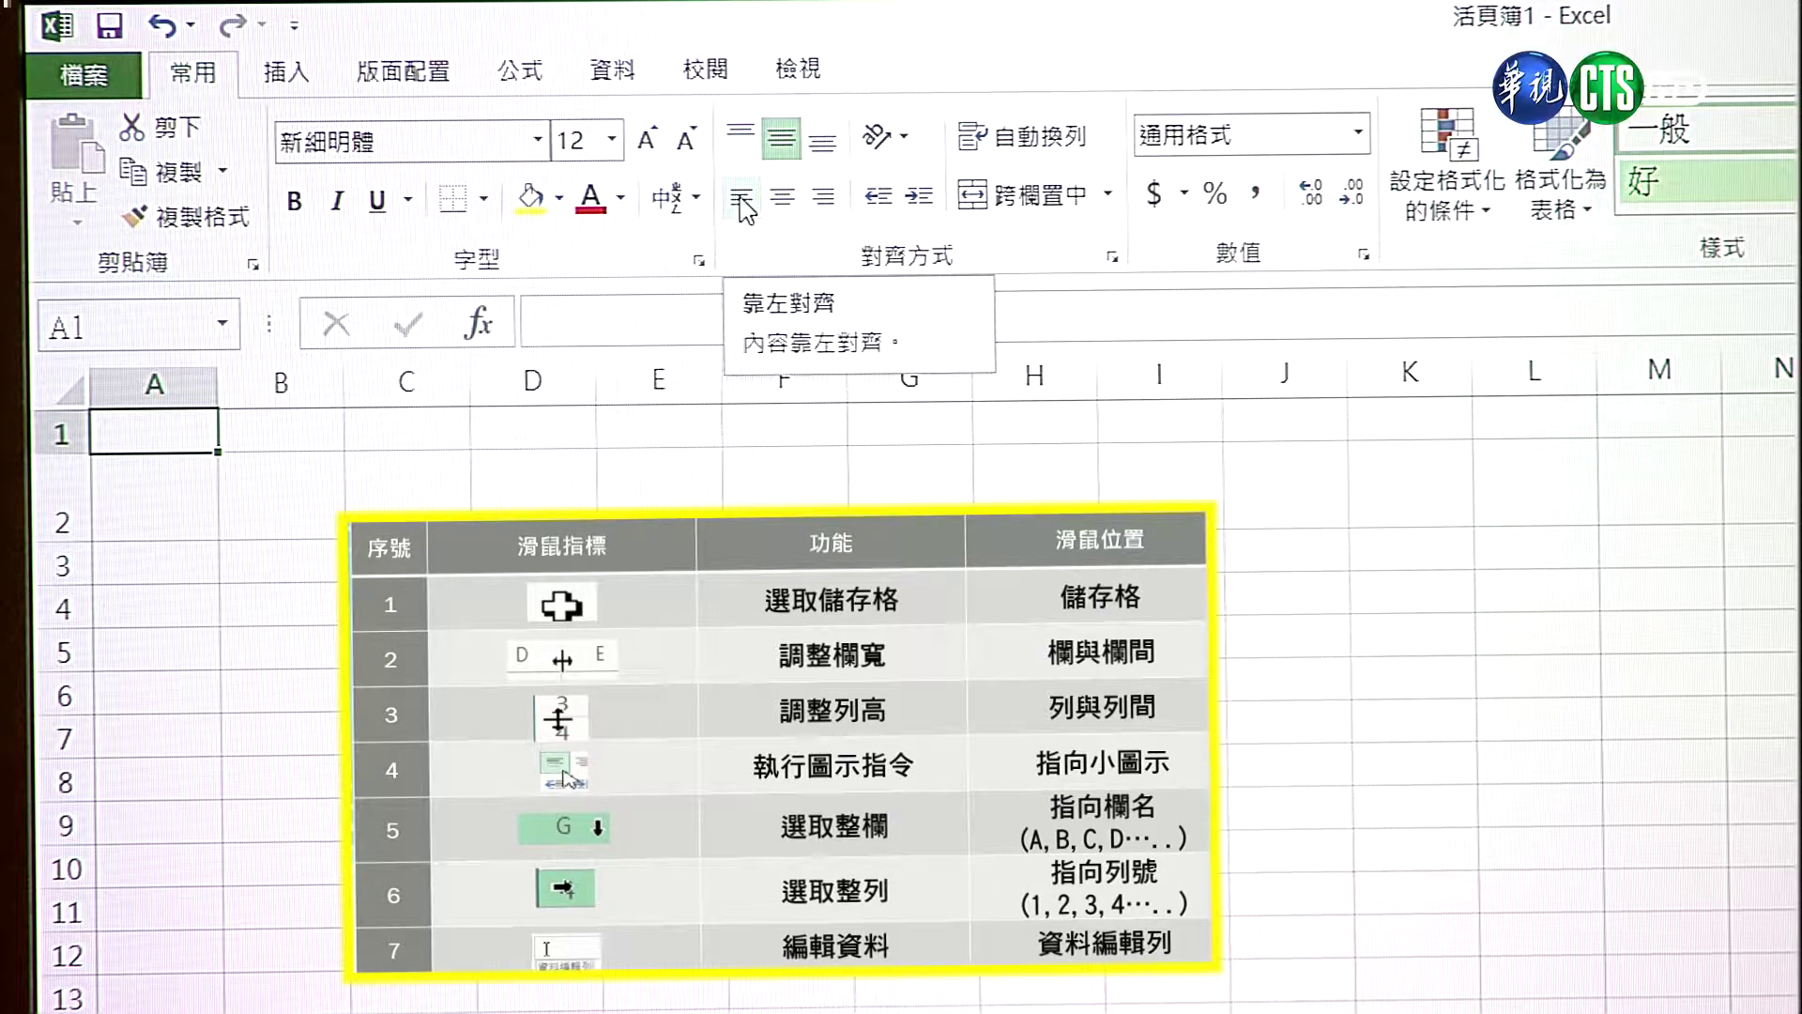
Step: Select the whole of column C, switch the selection to row 4, and enter 123 in cell A4
left_click(375, 379)
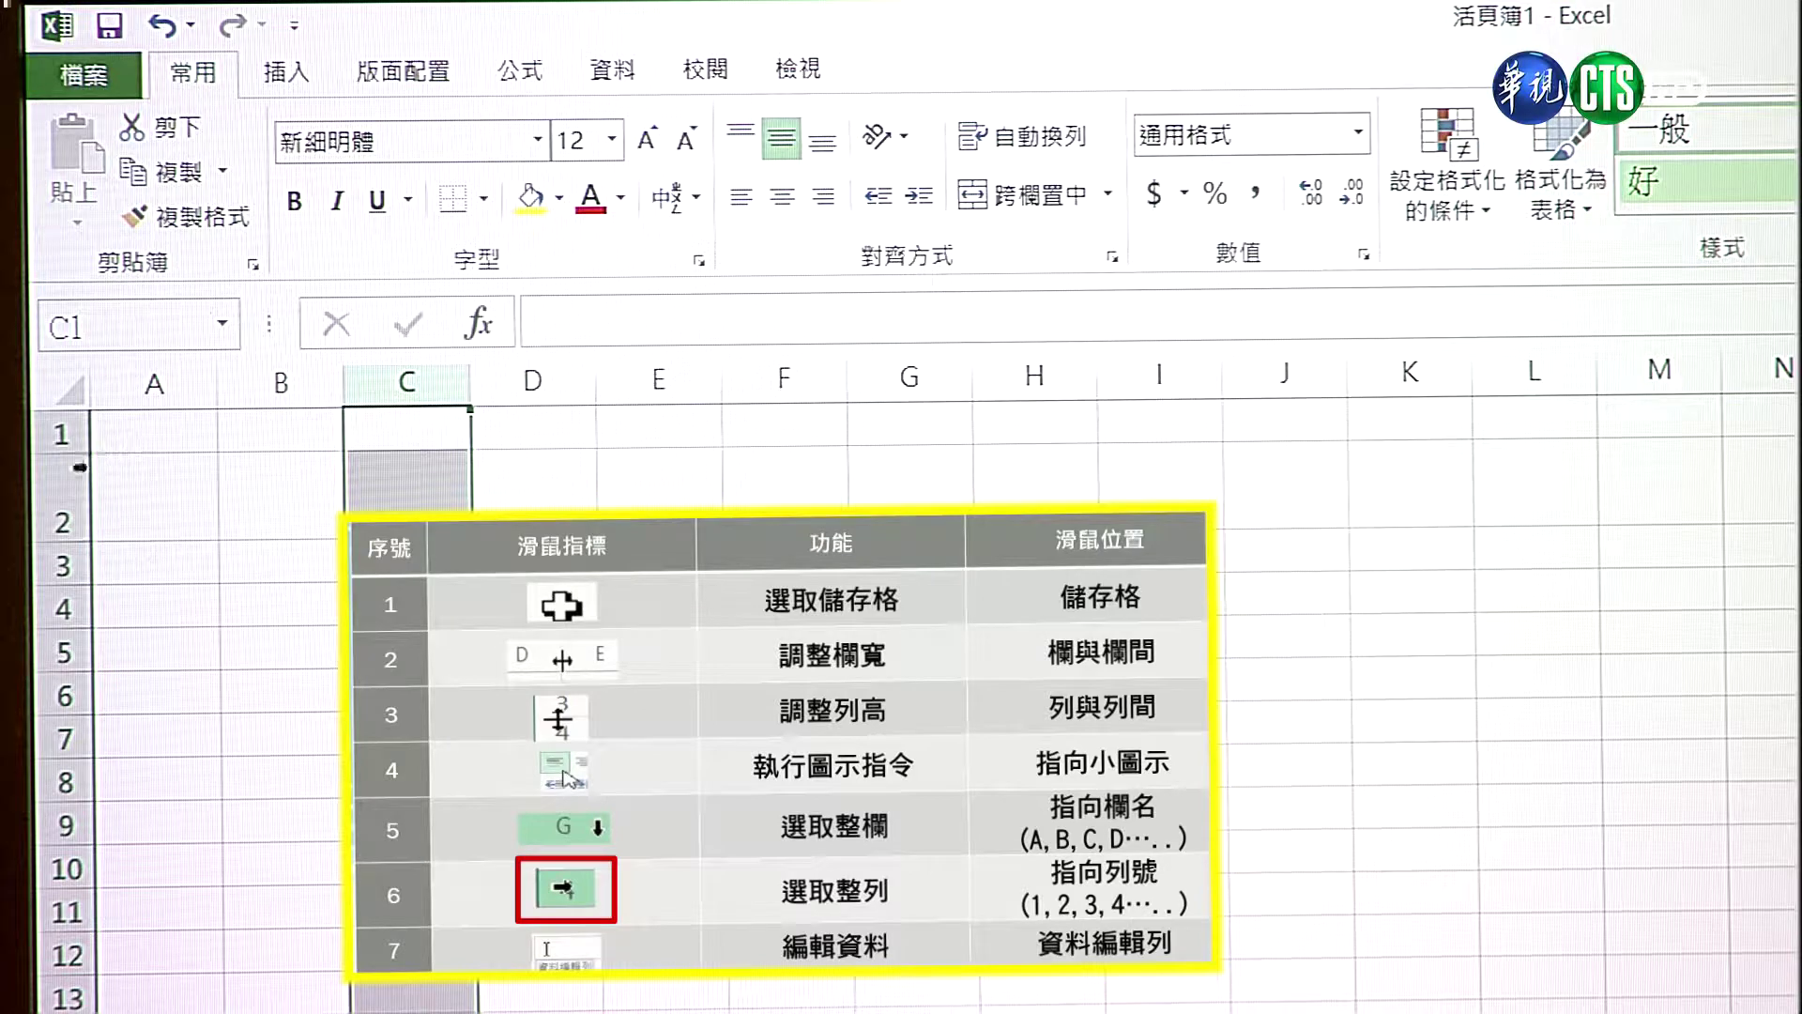
left_click(64, 608)
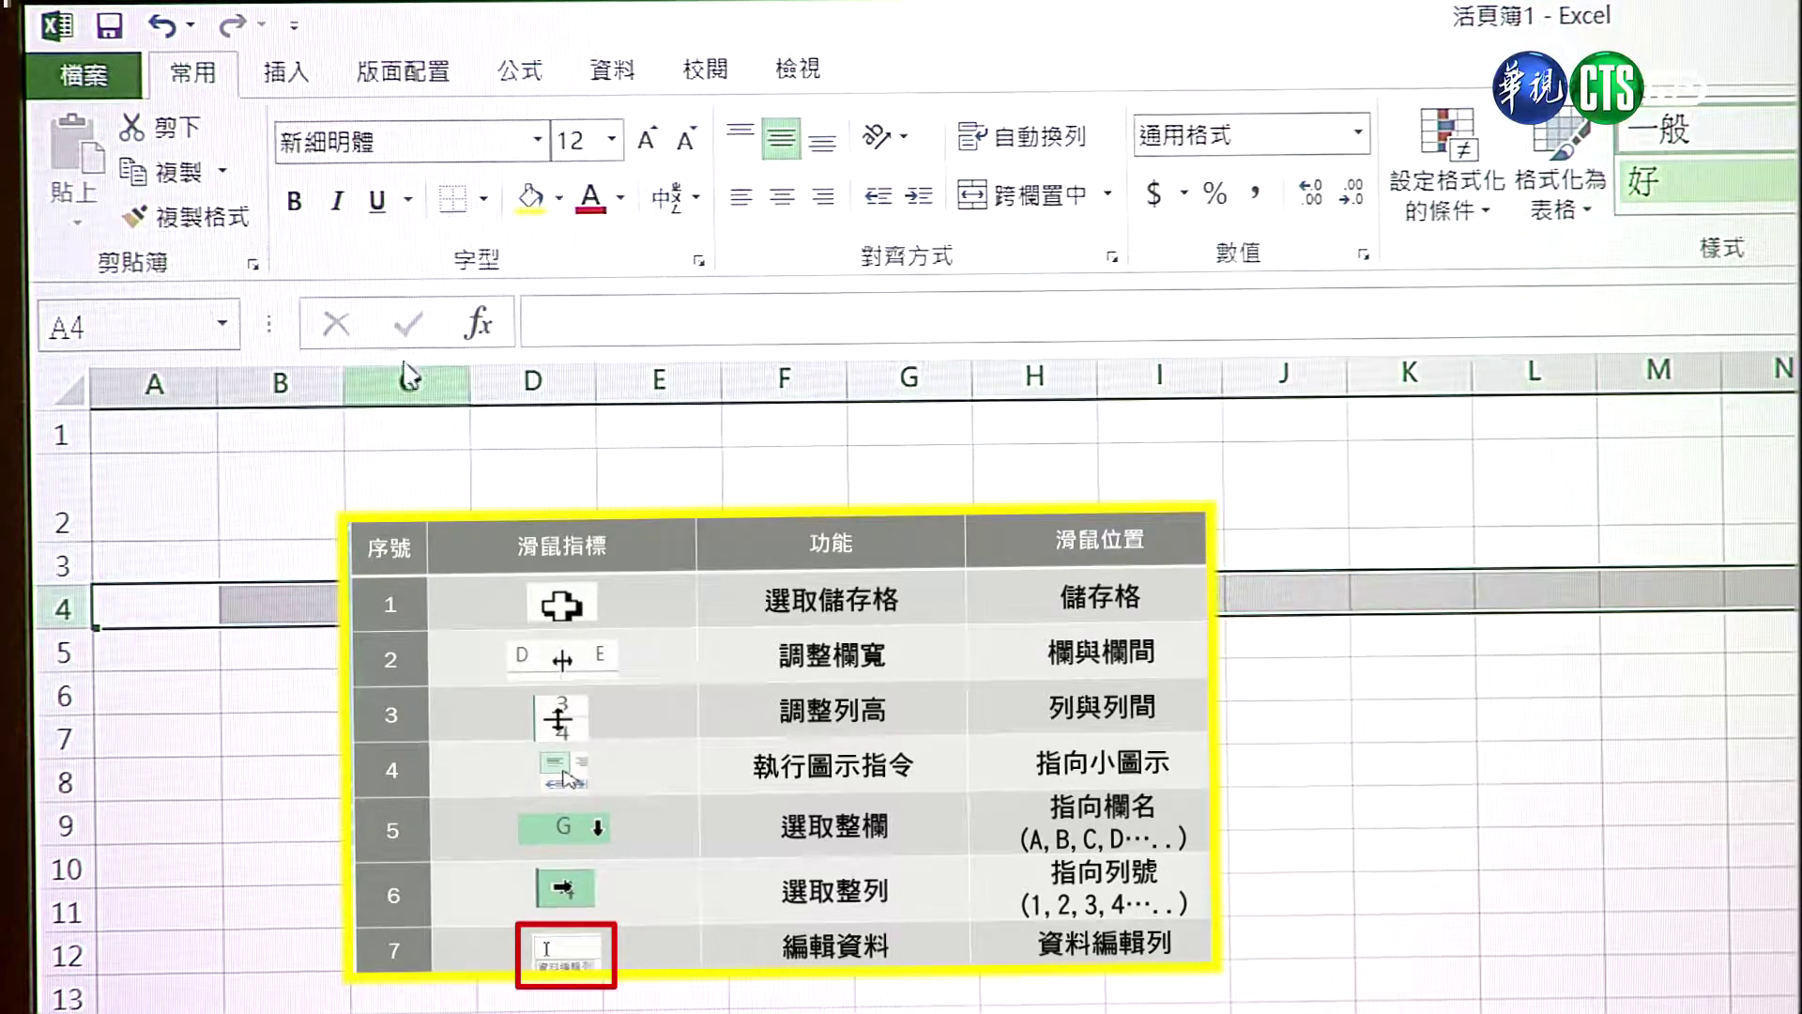
left_click(583, 320)
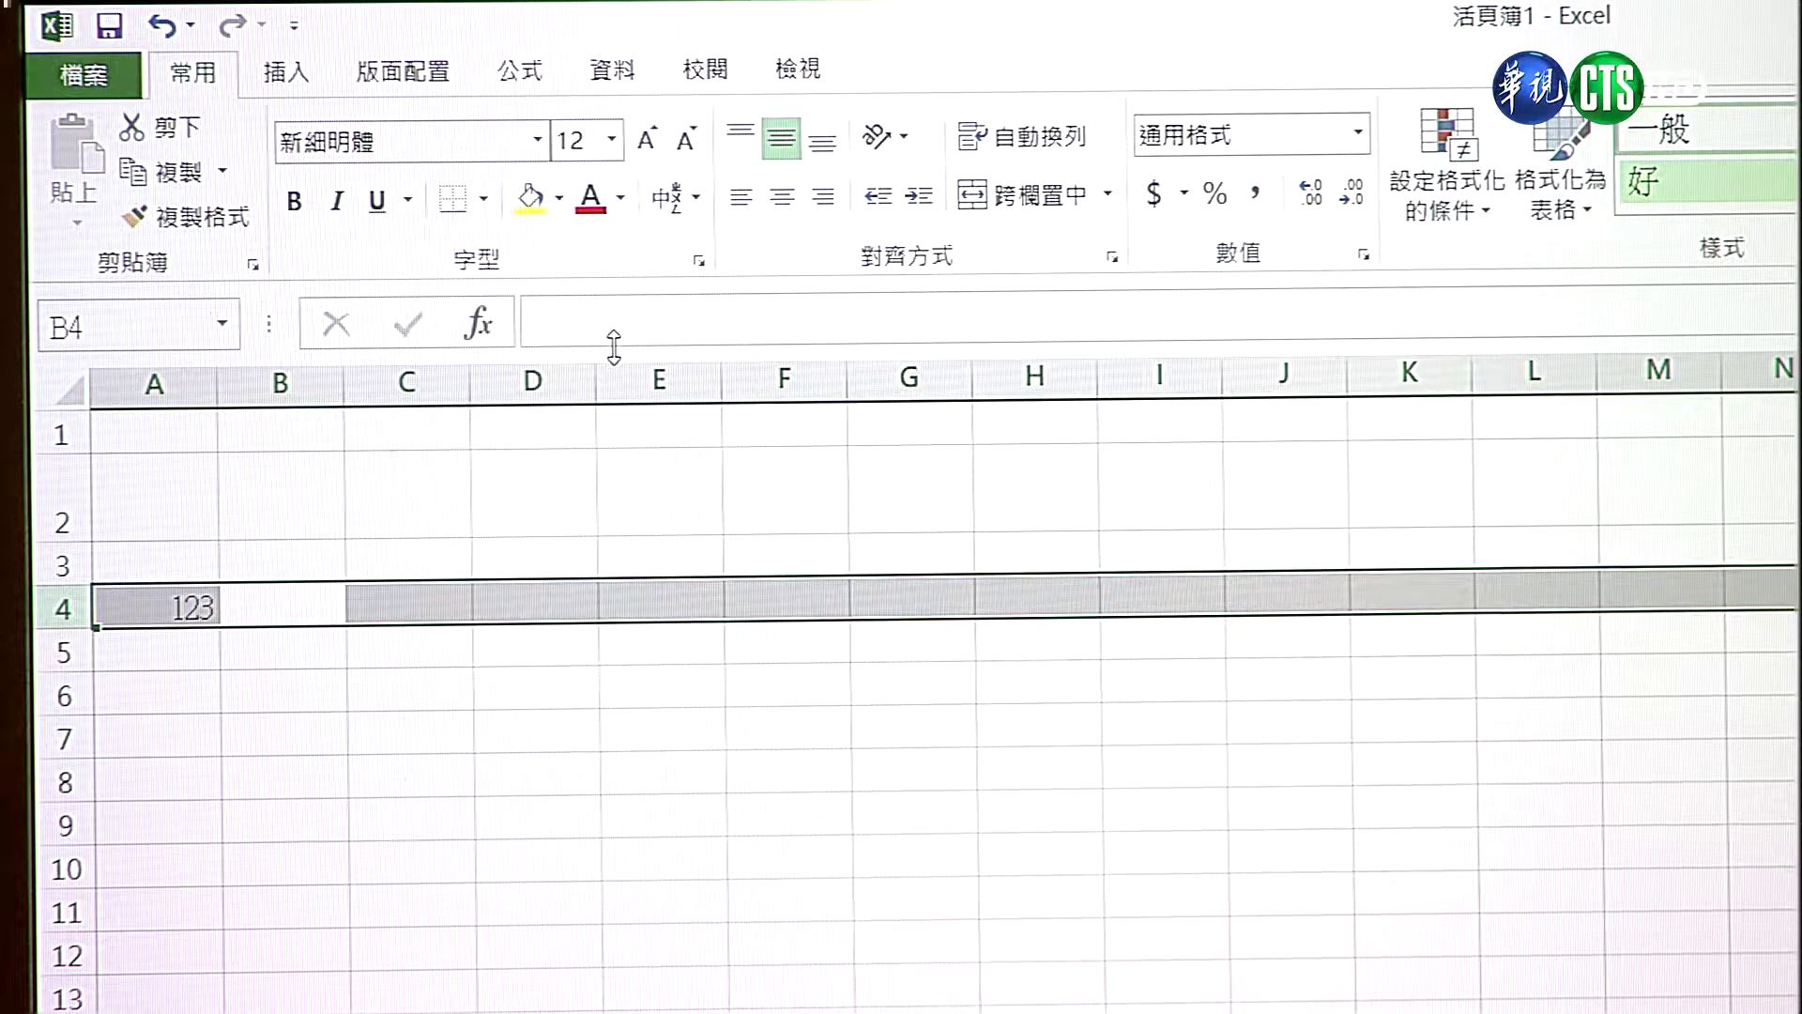
Step: Expand the formula bar to several lines and shrink it back to a single line
left_click_drag(614, 347, 603, 466)
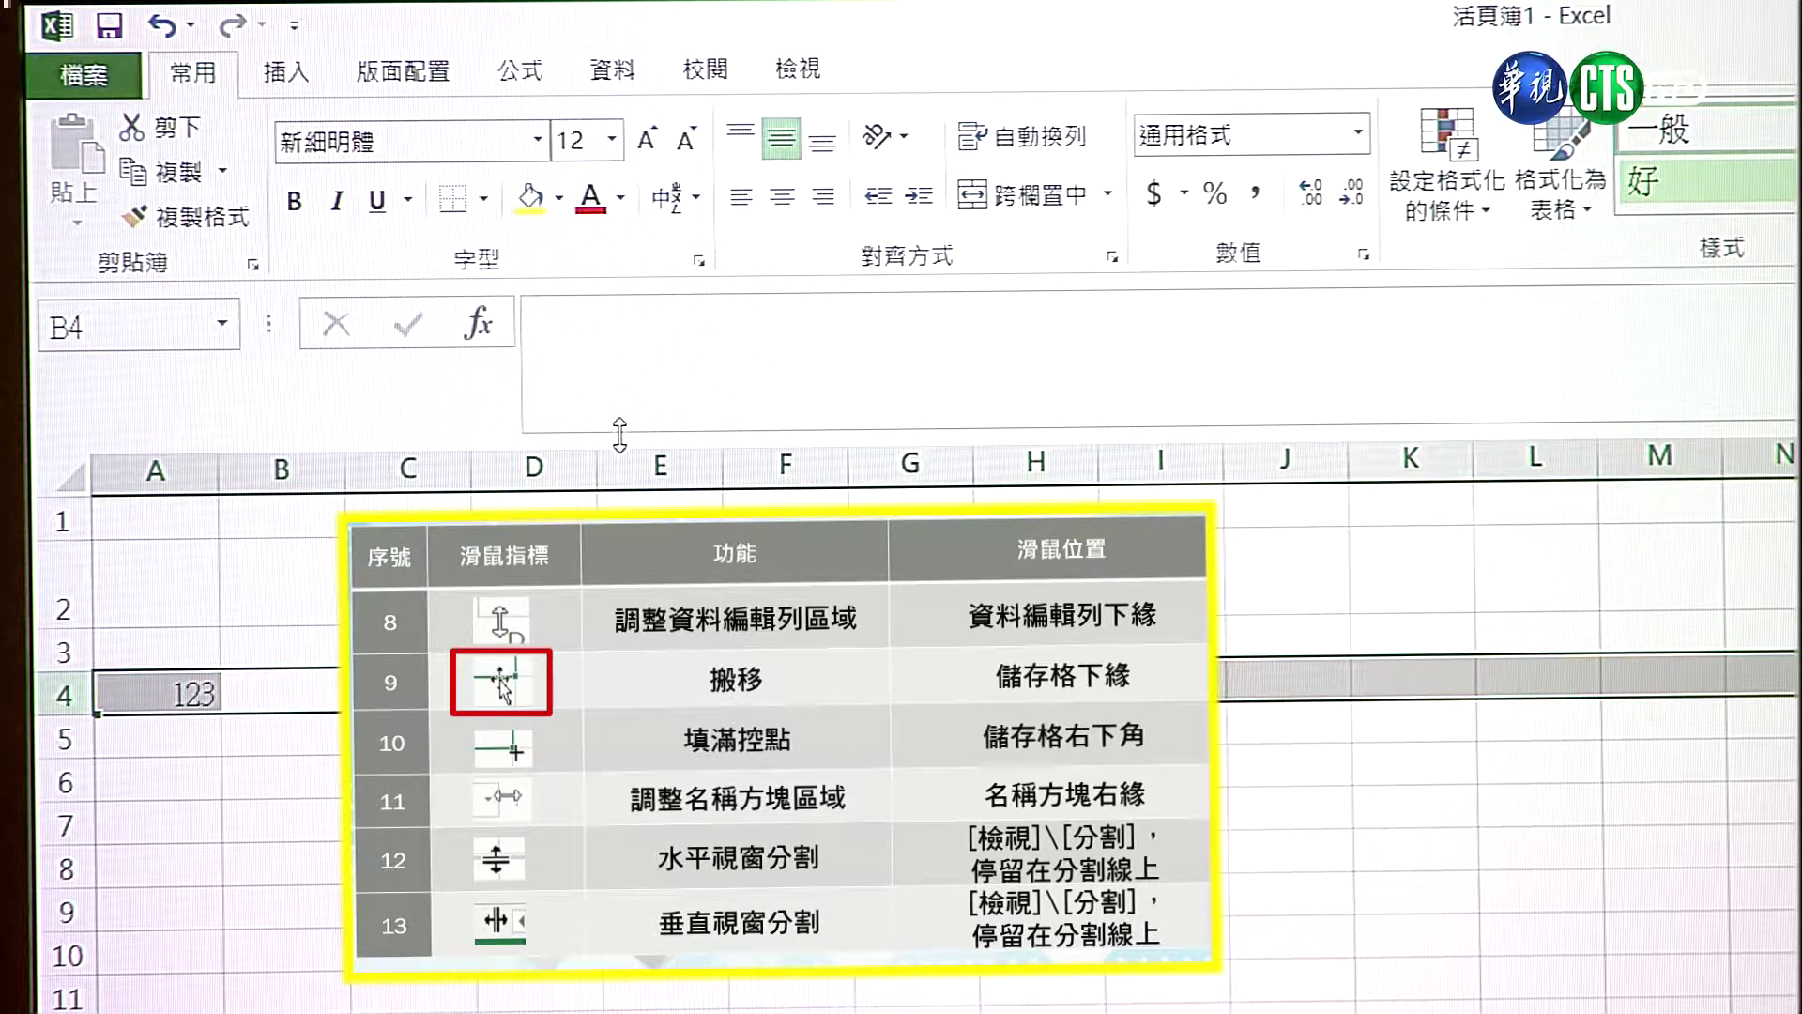
left_click_drag(620, 434, 630, 305)
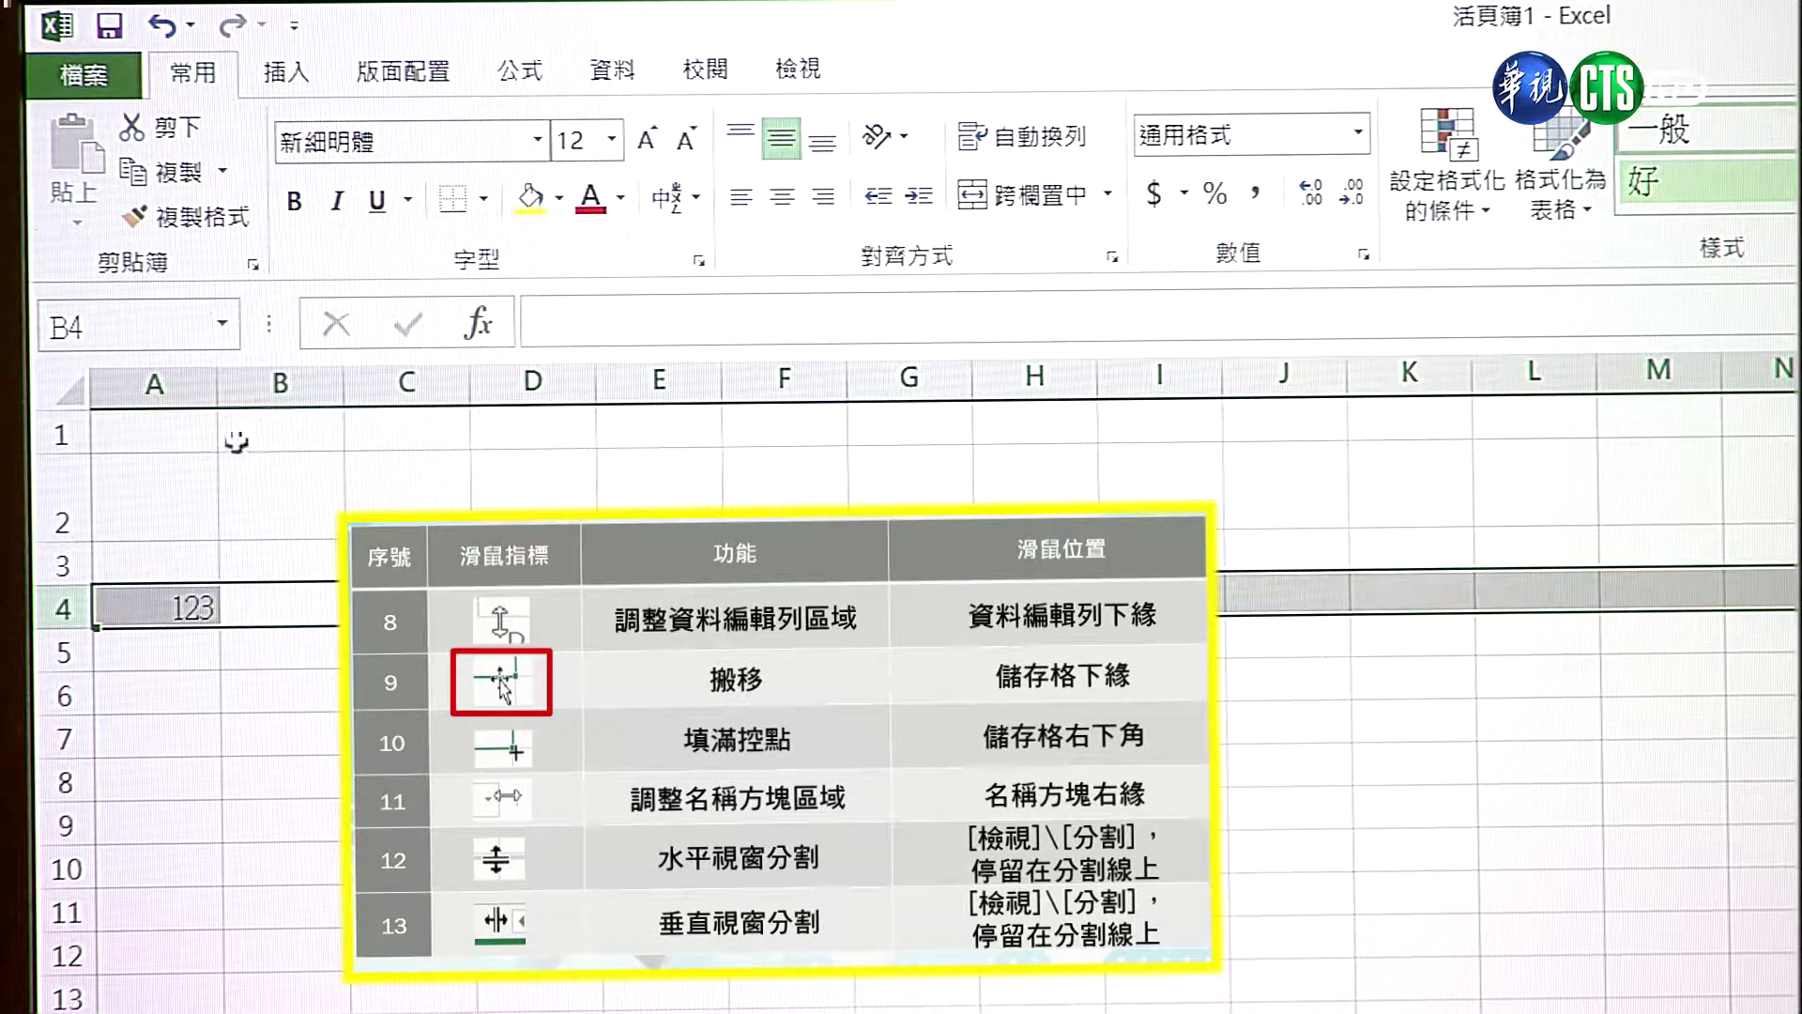
Step: Enter 1234 in cell A1 and move the cell's content to E4
left_click(201, 435)
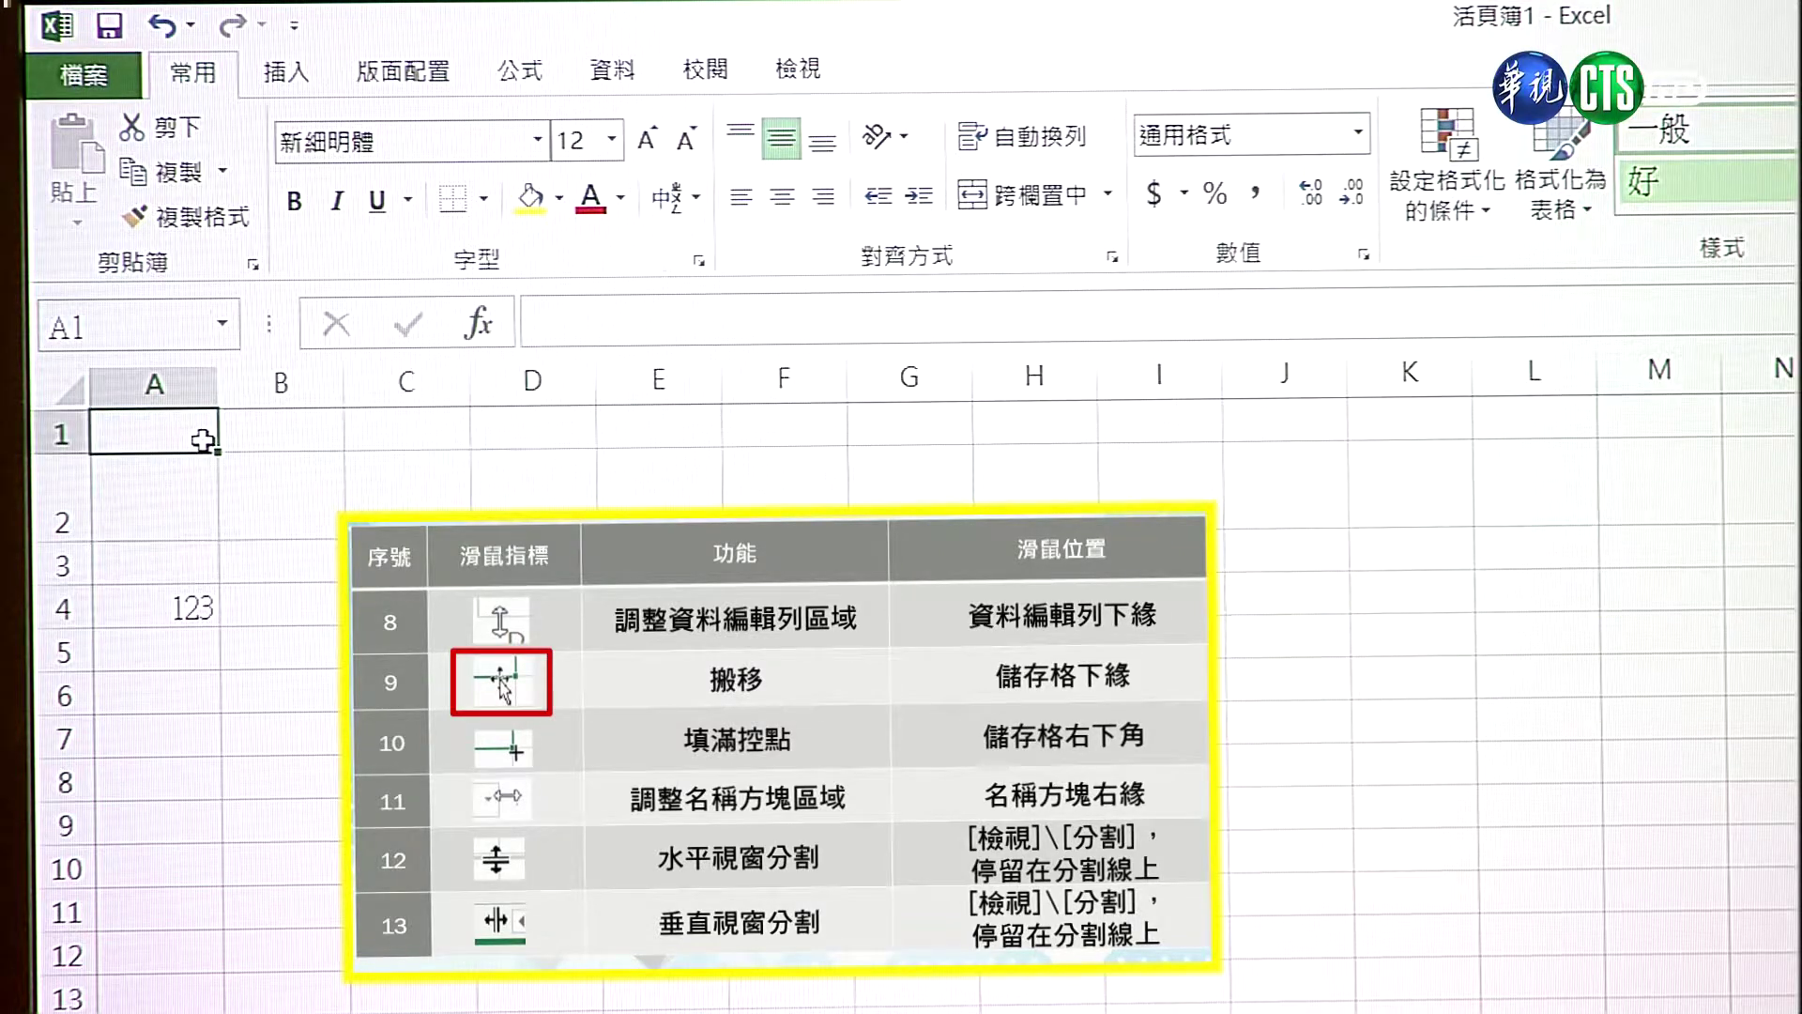
type("1234")
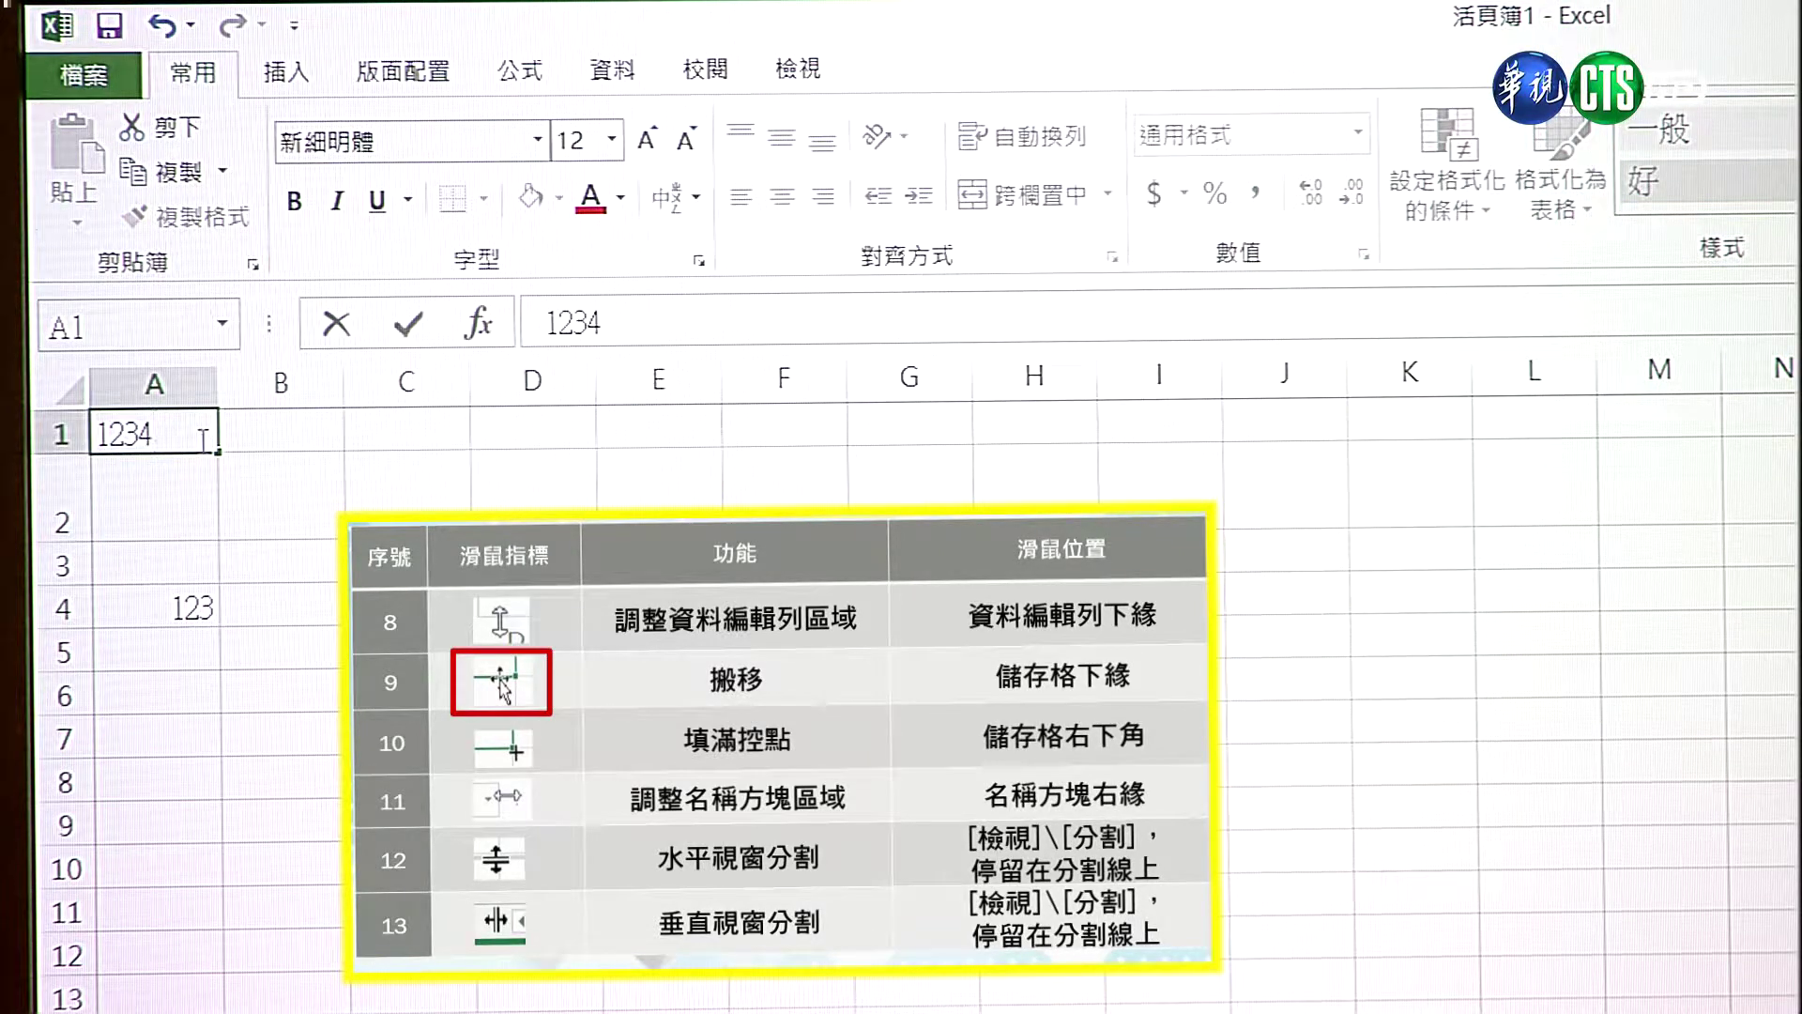
key("ctrl+Return")
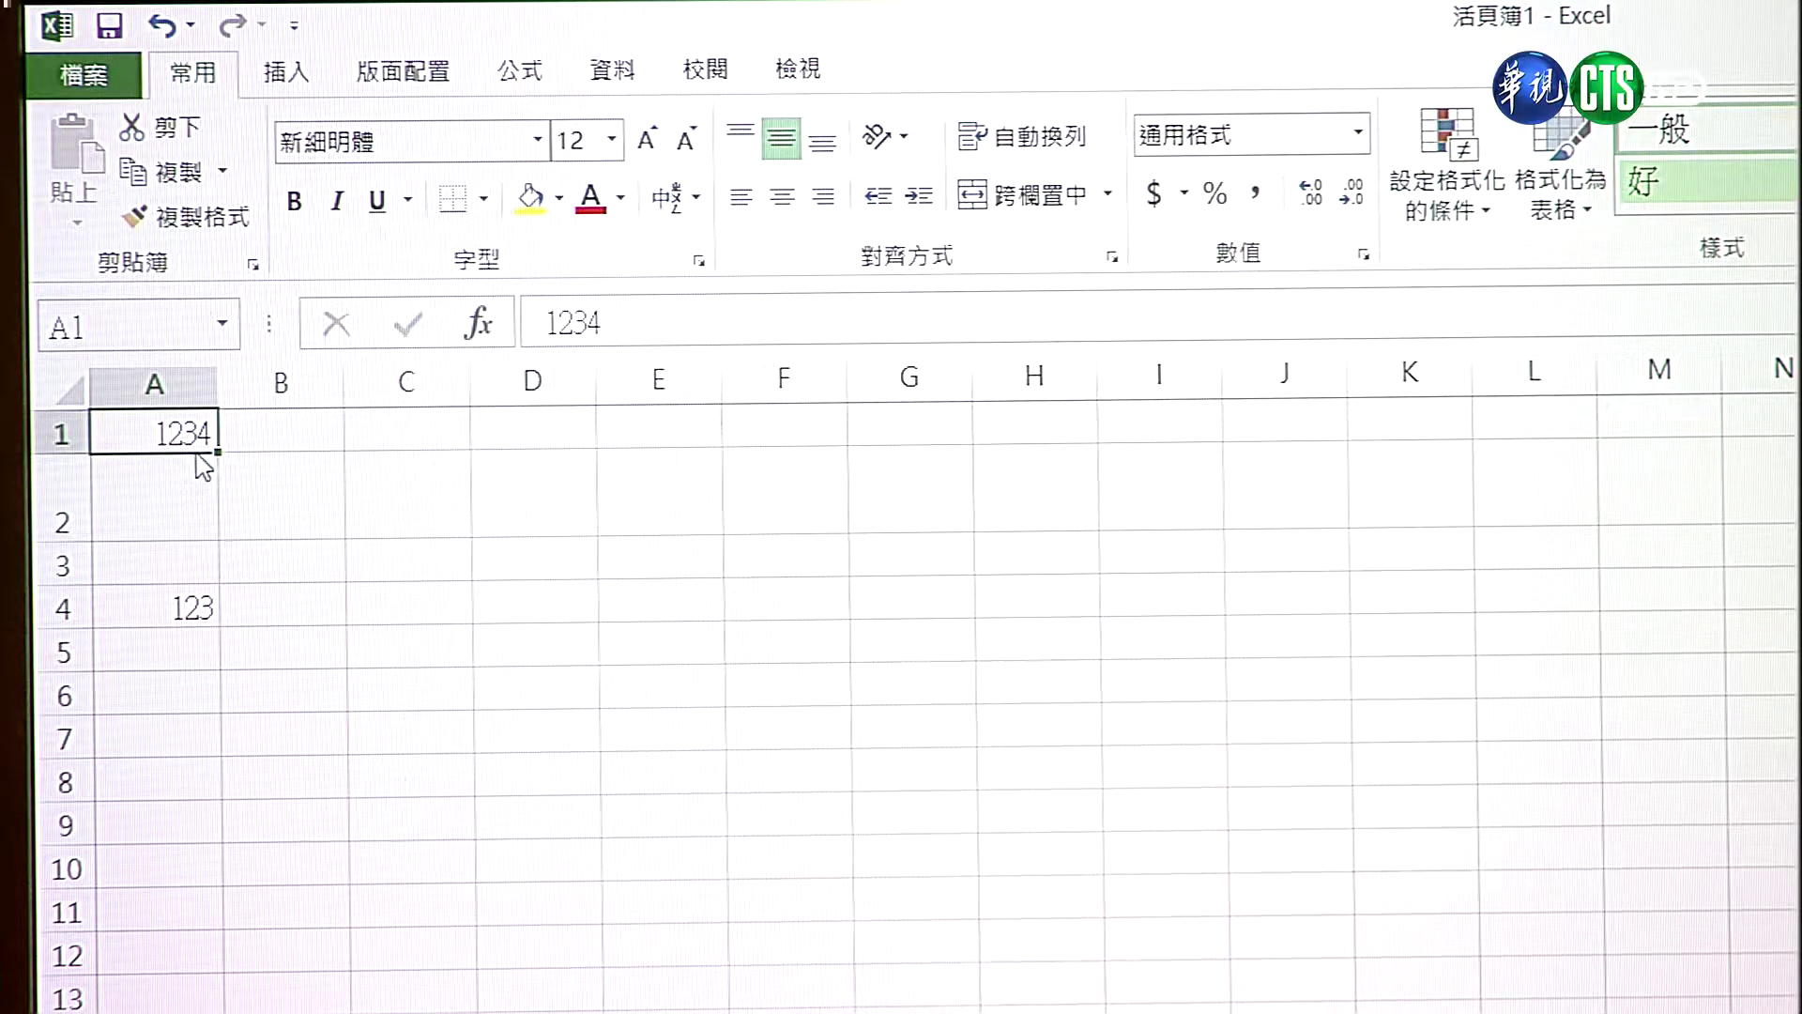
left_click_drag(196, 455, 631, 612)
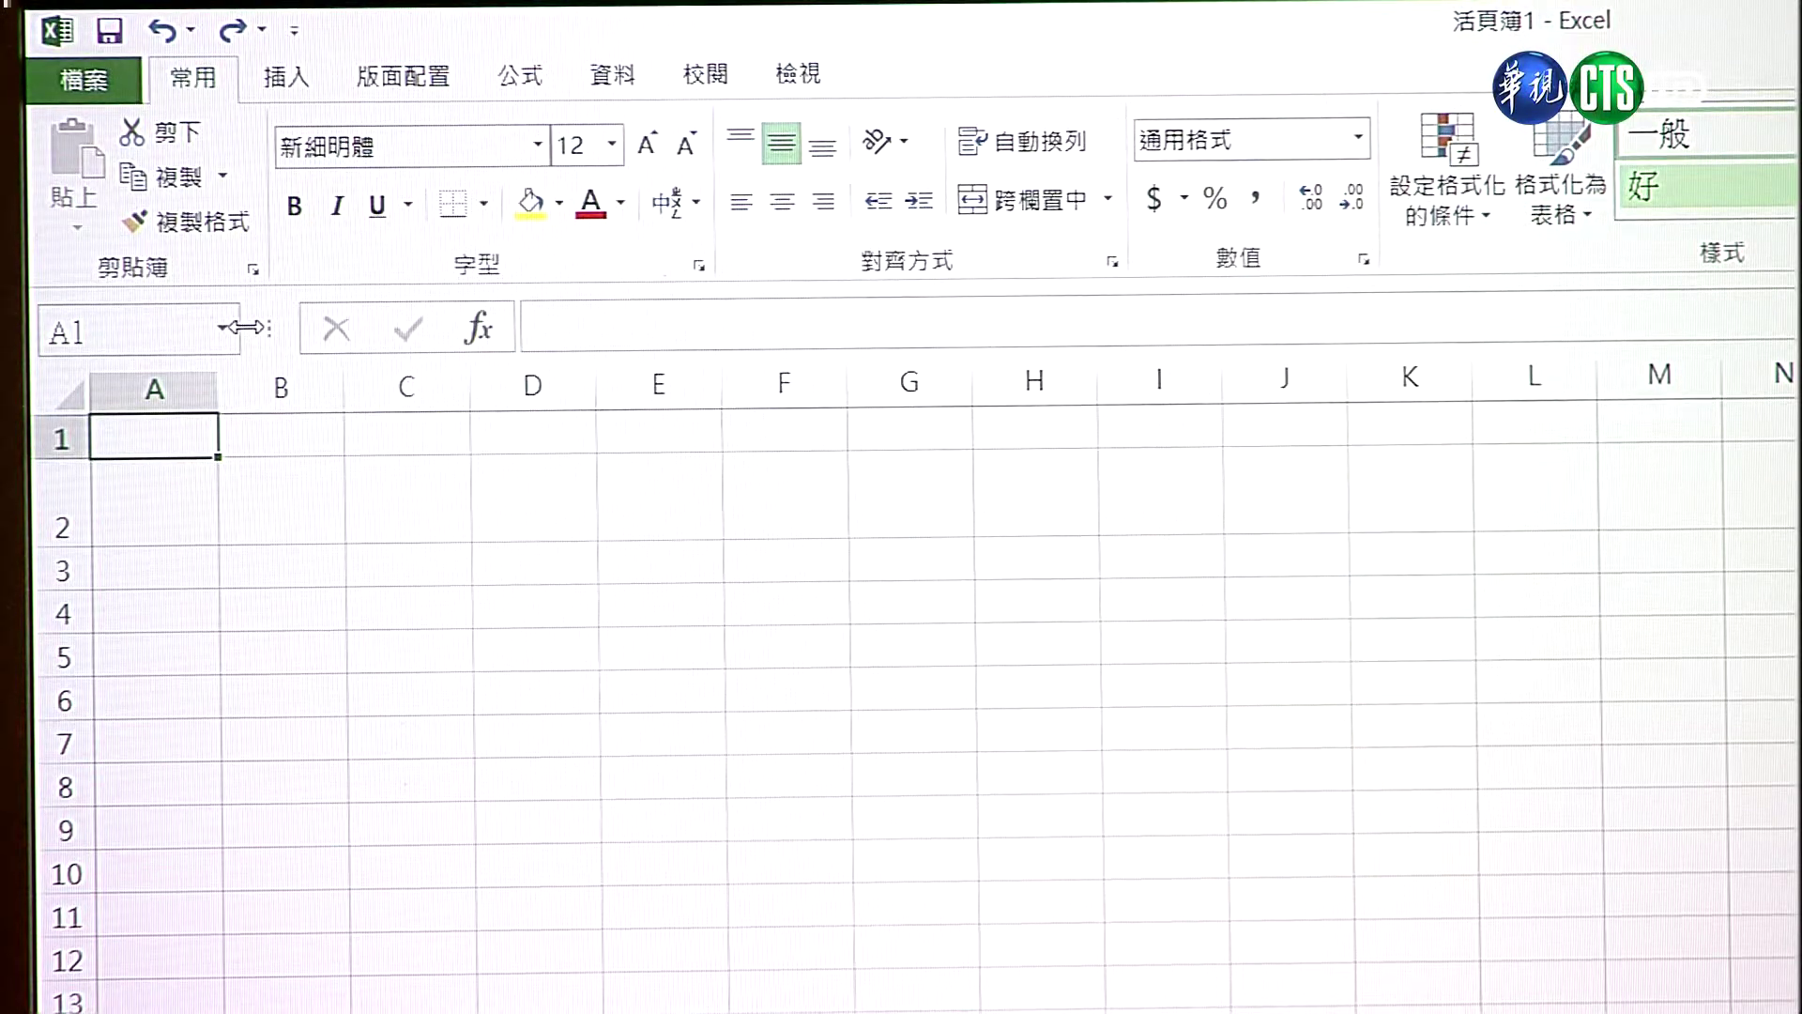
Step: Widen the Name Box and narrow it back to its original width
left_click_drag(246, 327, 339, 328)
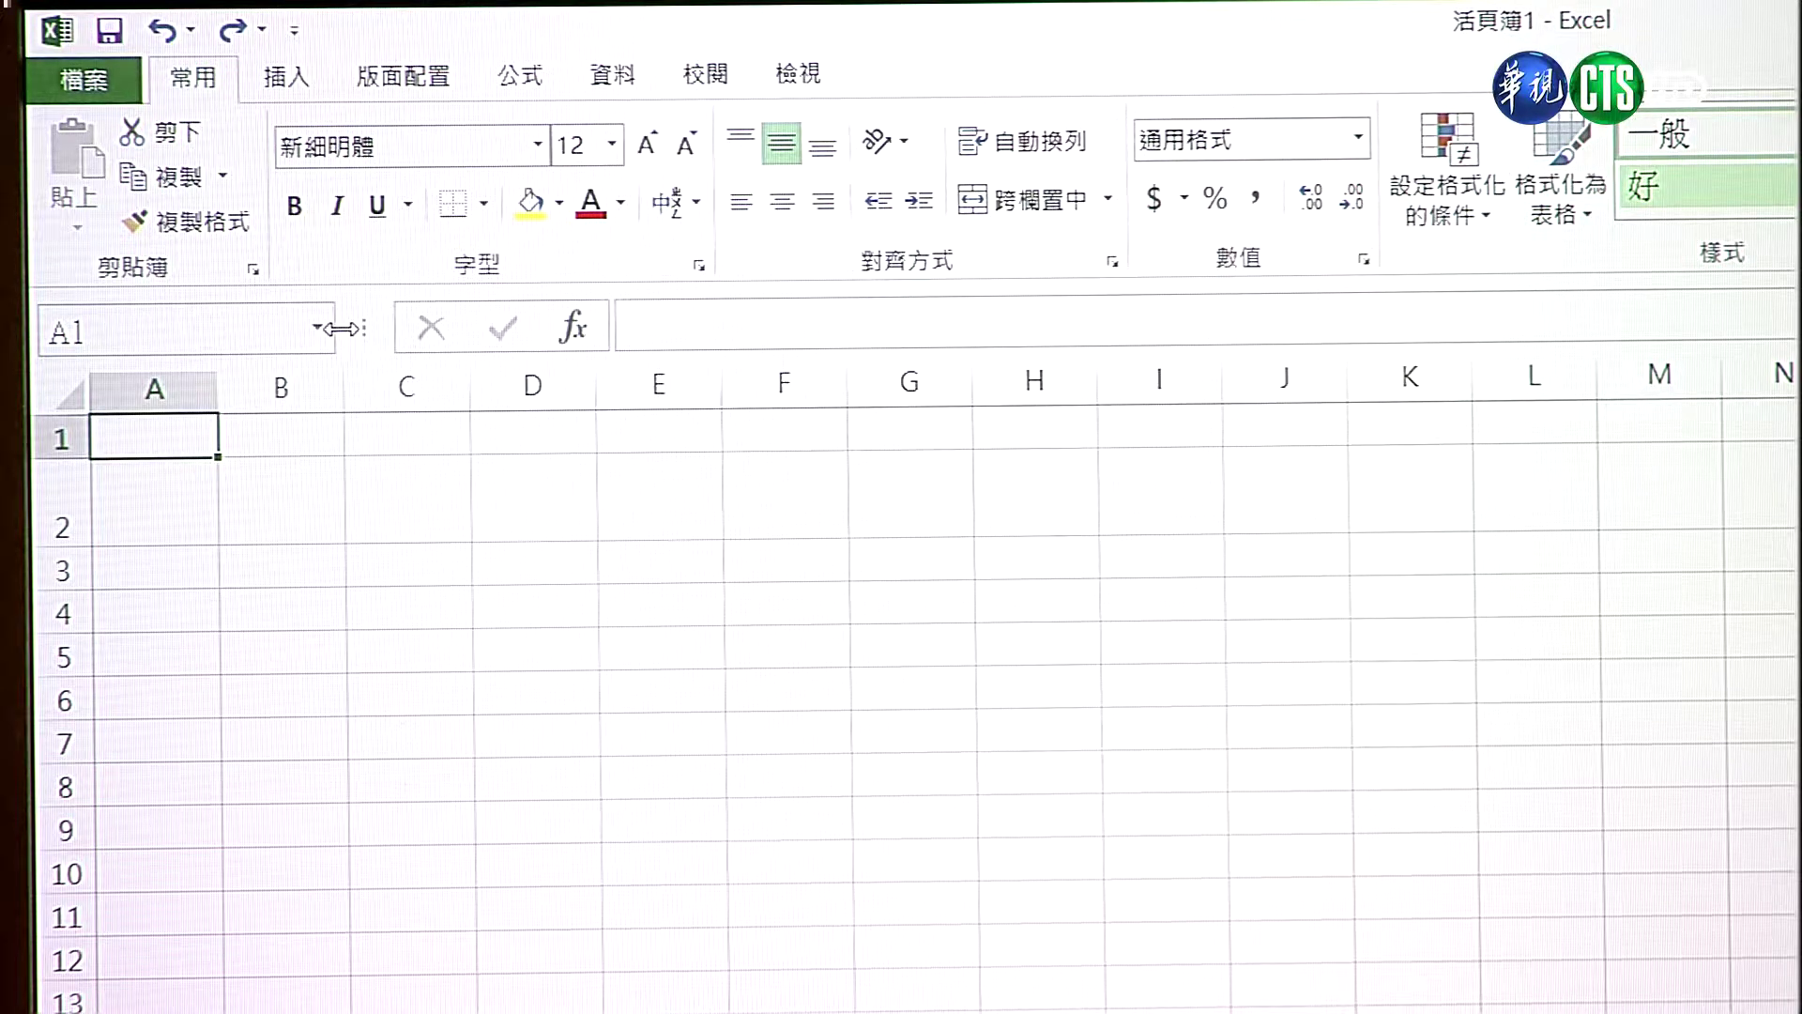
left_click_drag(339, 328, 150, 327)
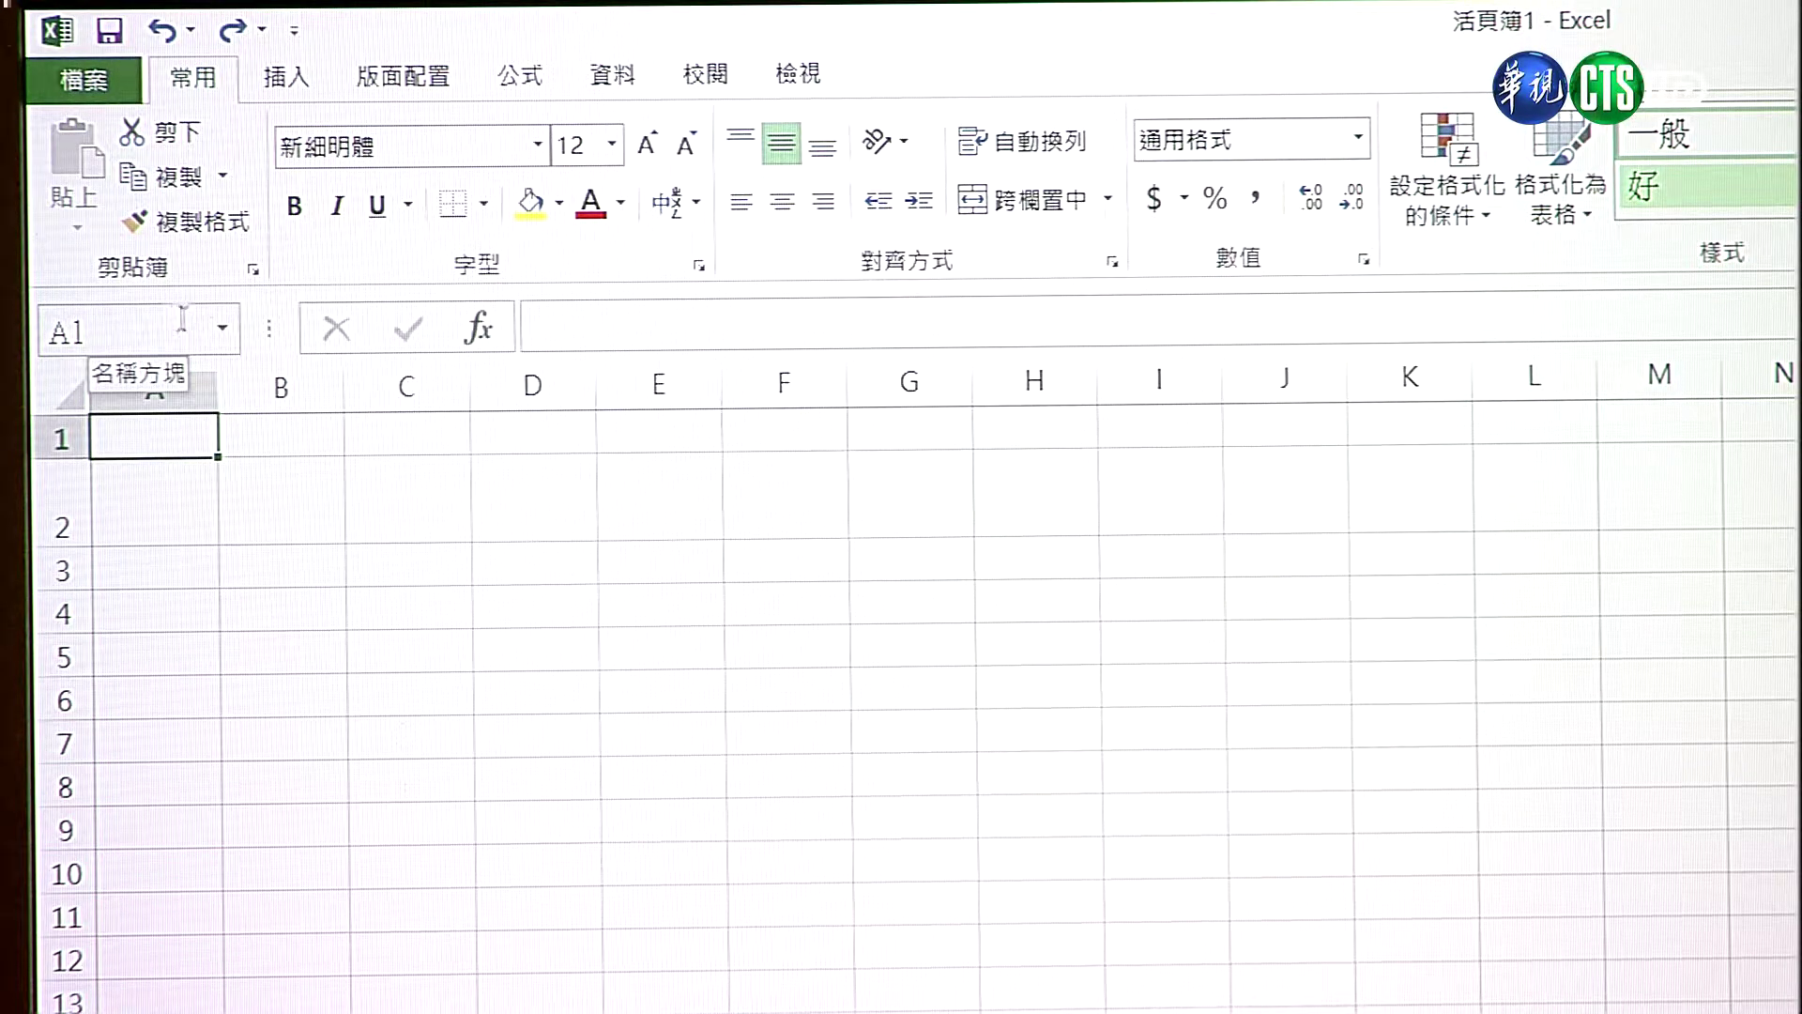
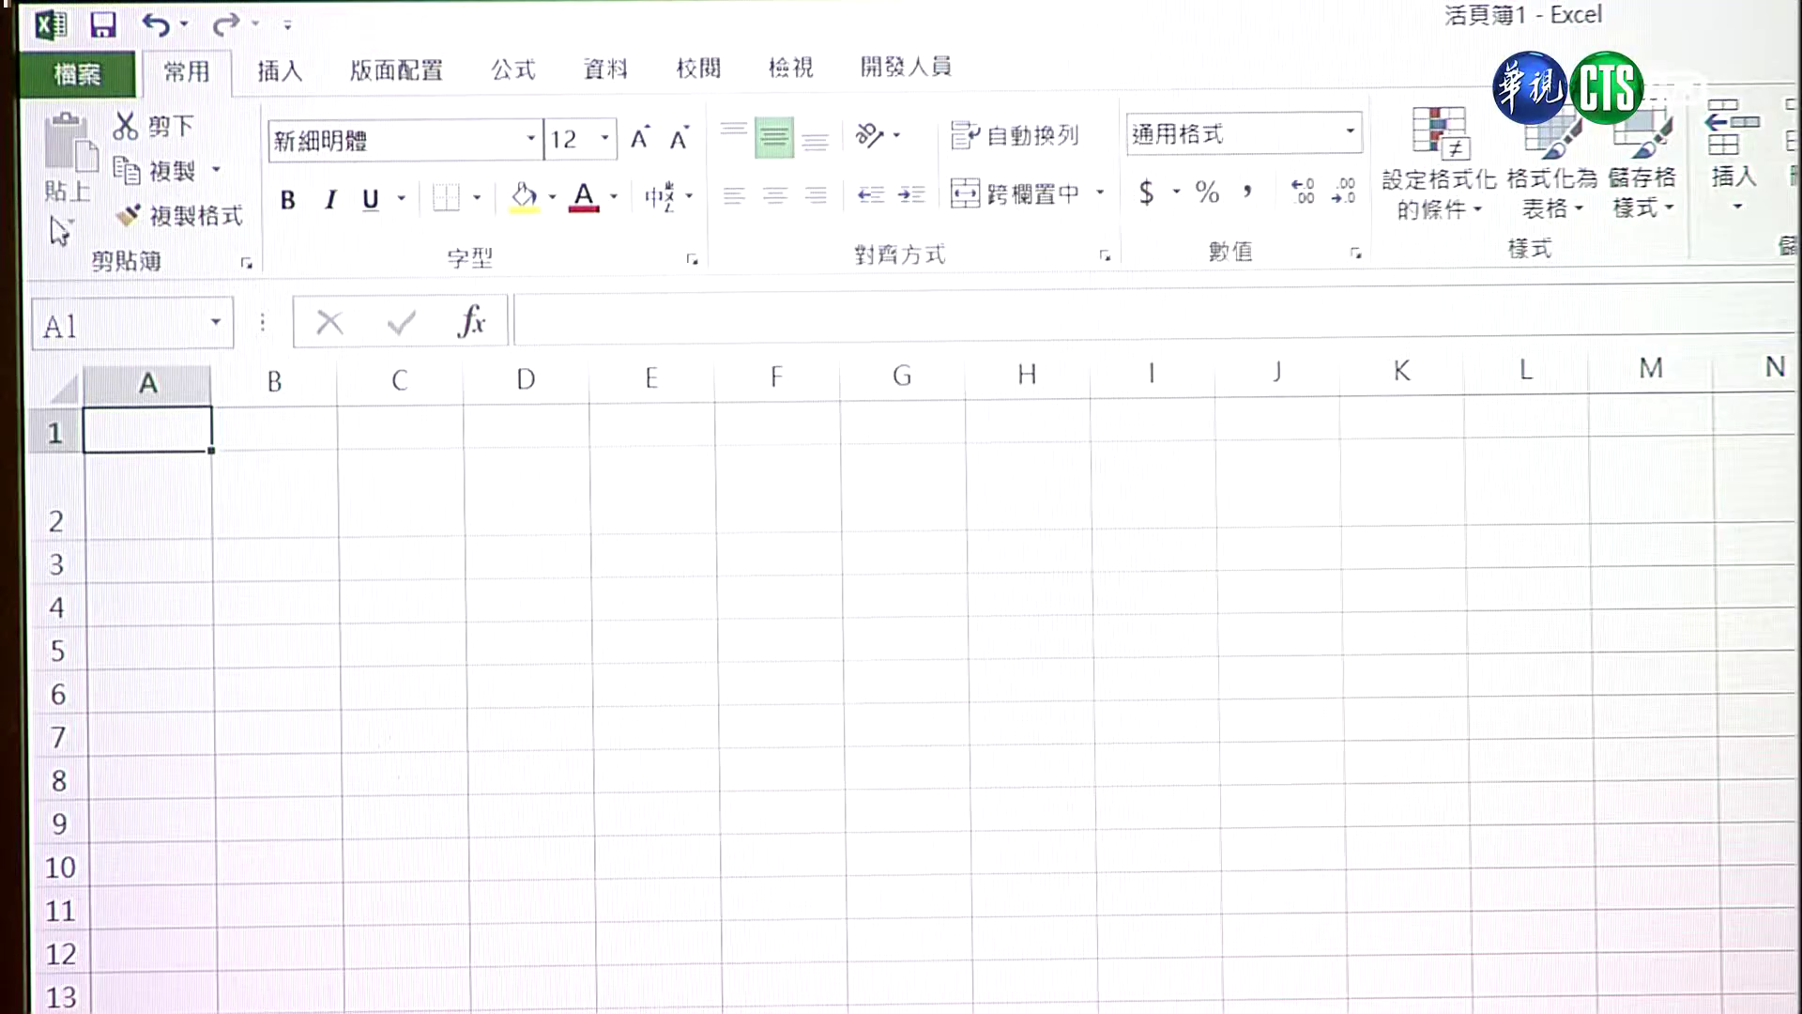
Step: Set the number of sheets included in new workbooks to 5 in the general Excel options
left_click(63, 63)
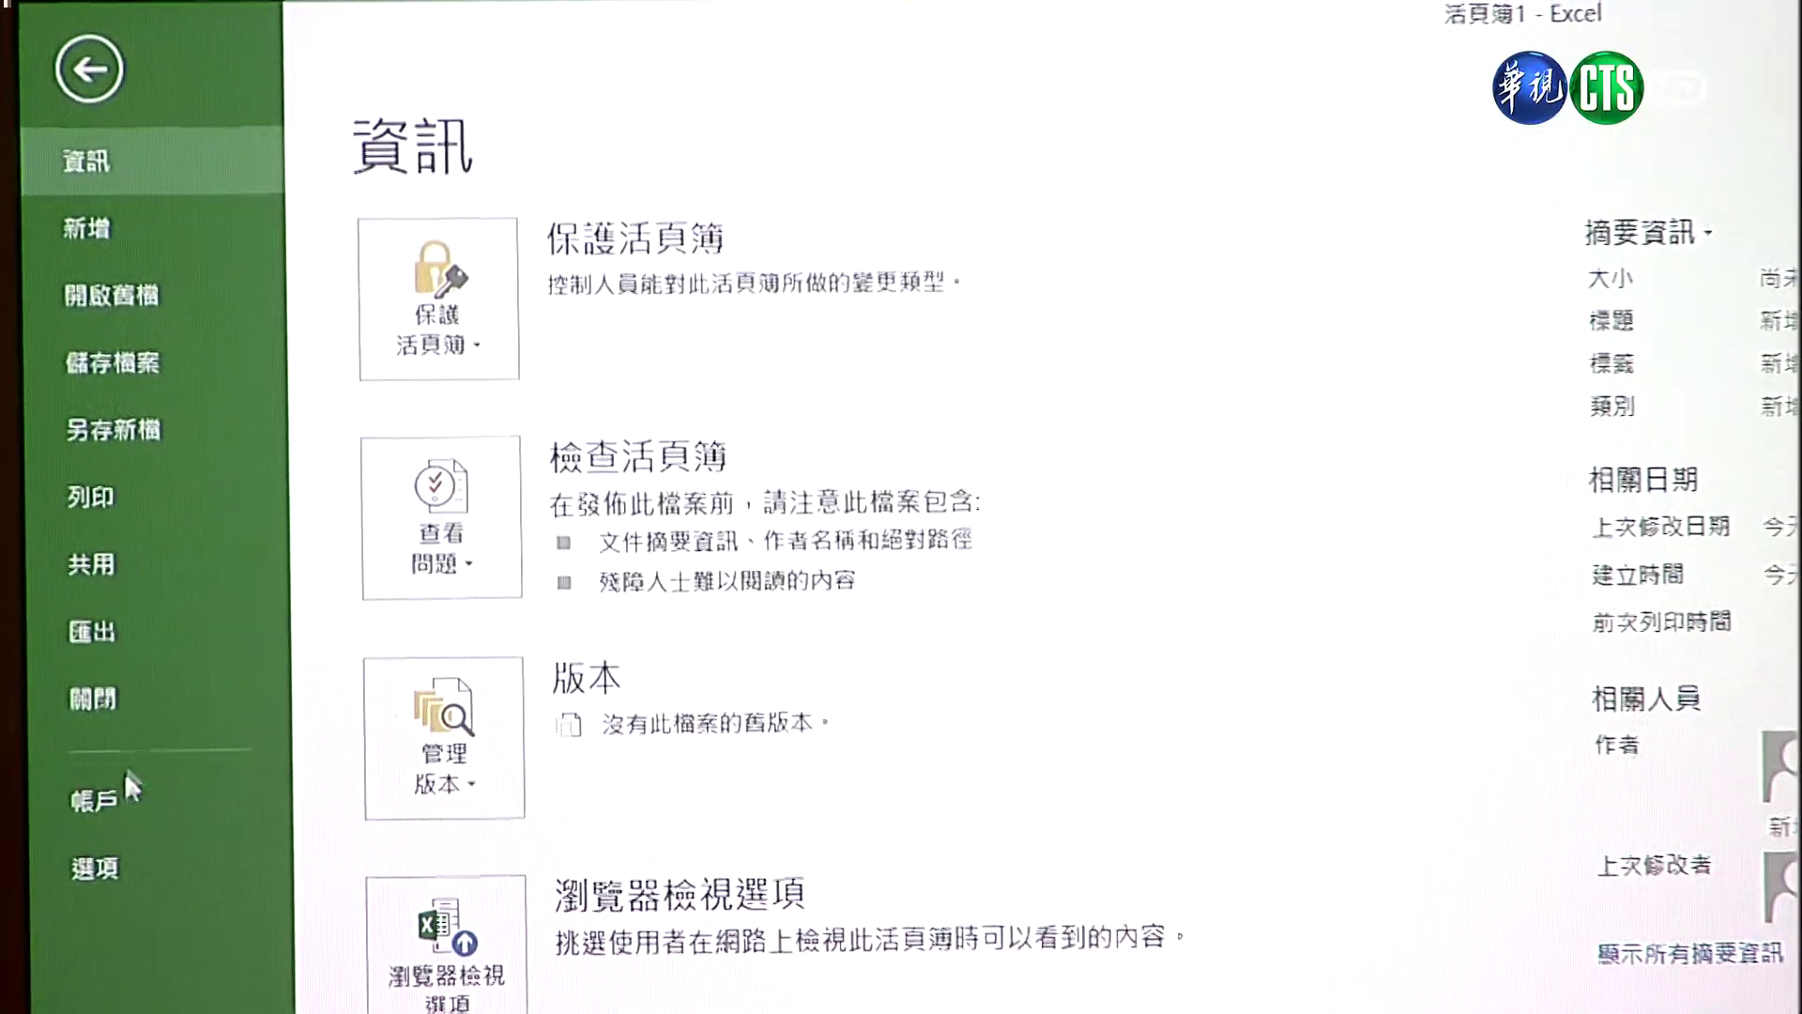
left_click(121, 840)
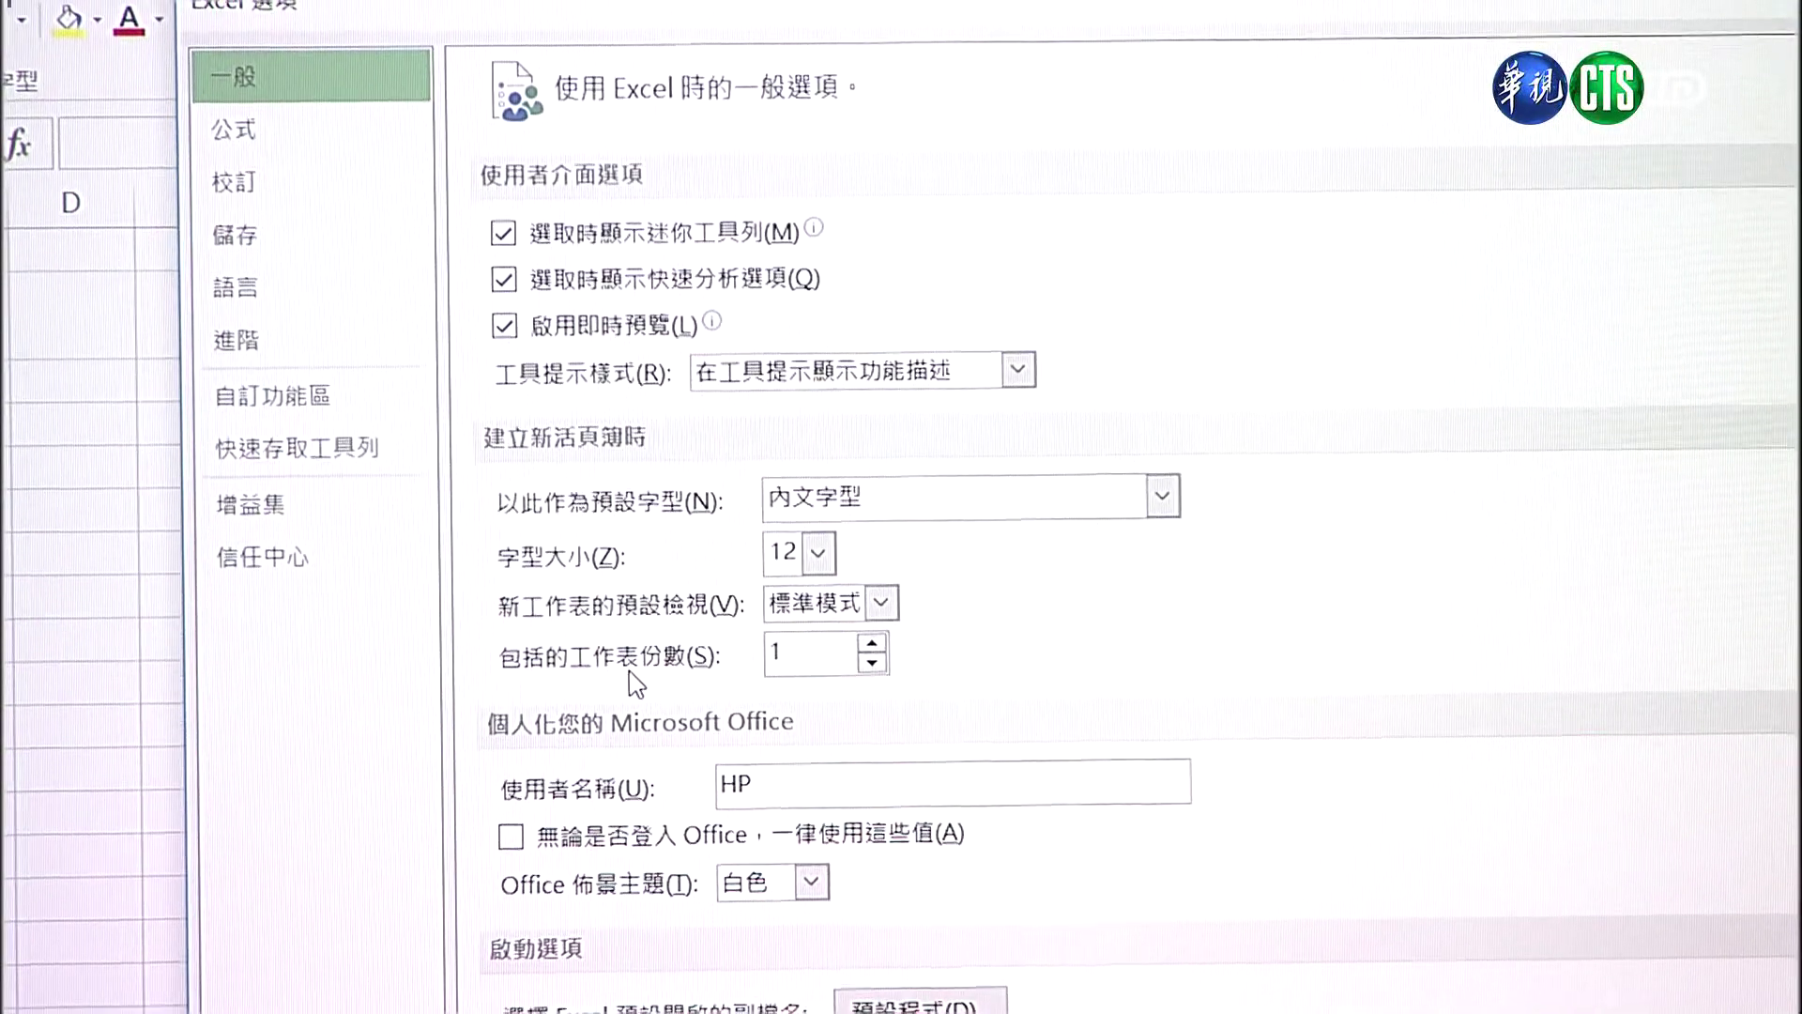
double_click(777, 647)
type("5")
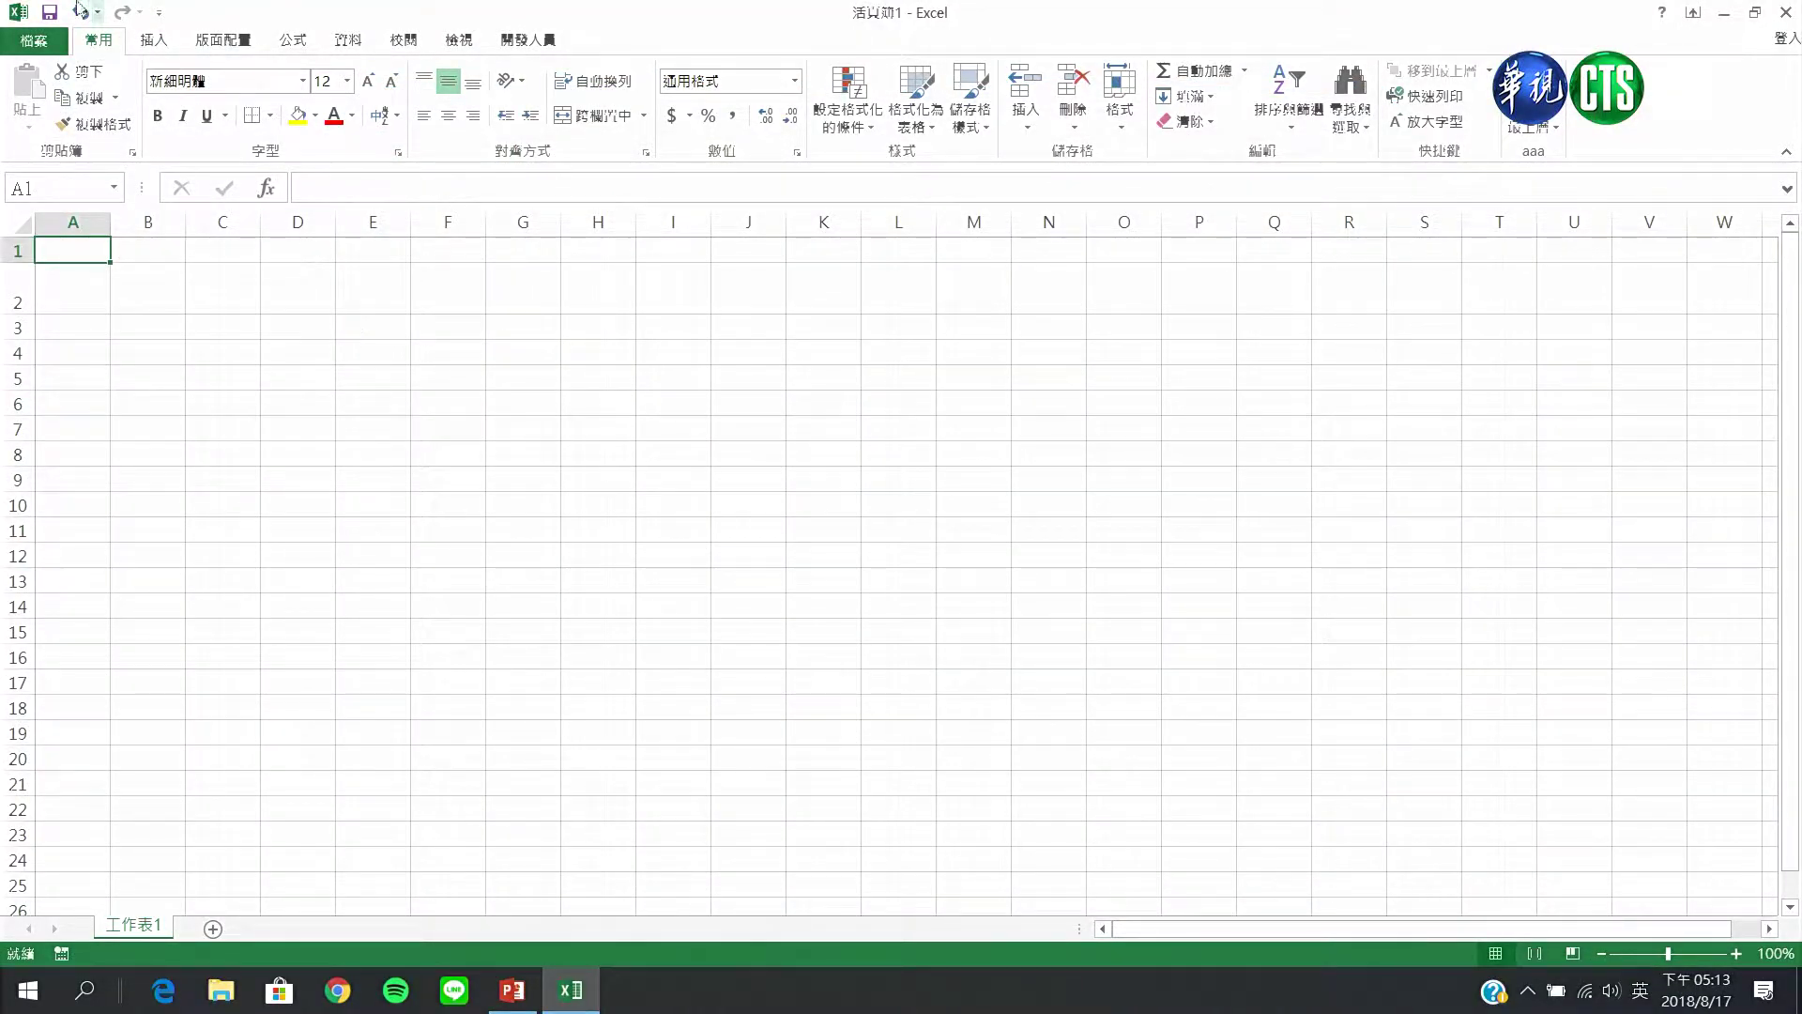
Step: Create a new blank workbook
left_click(42, 41)
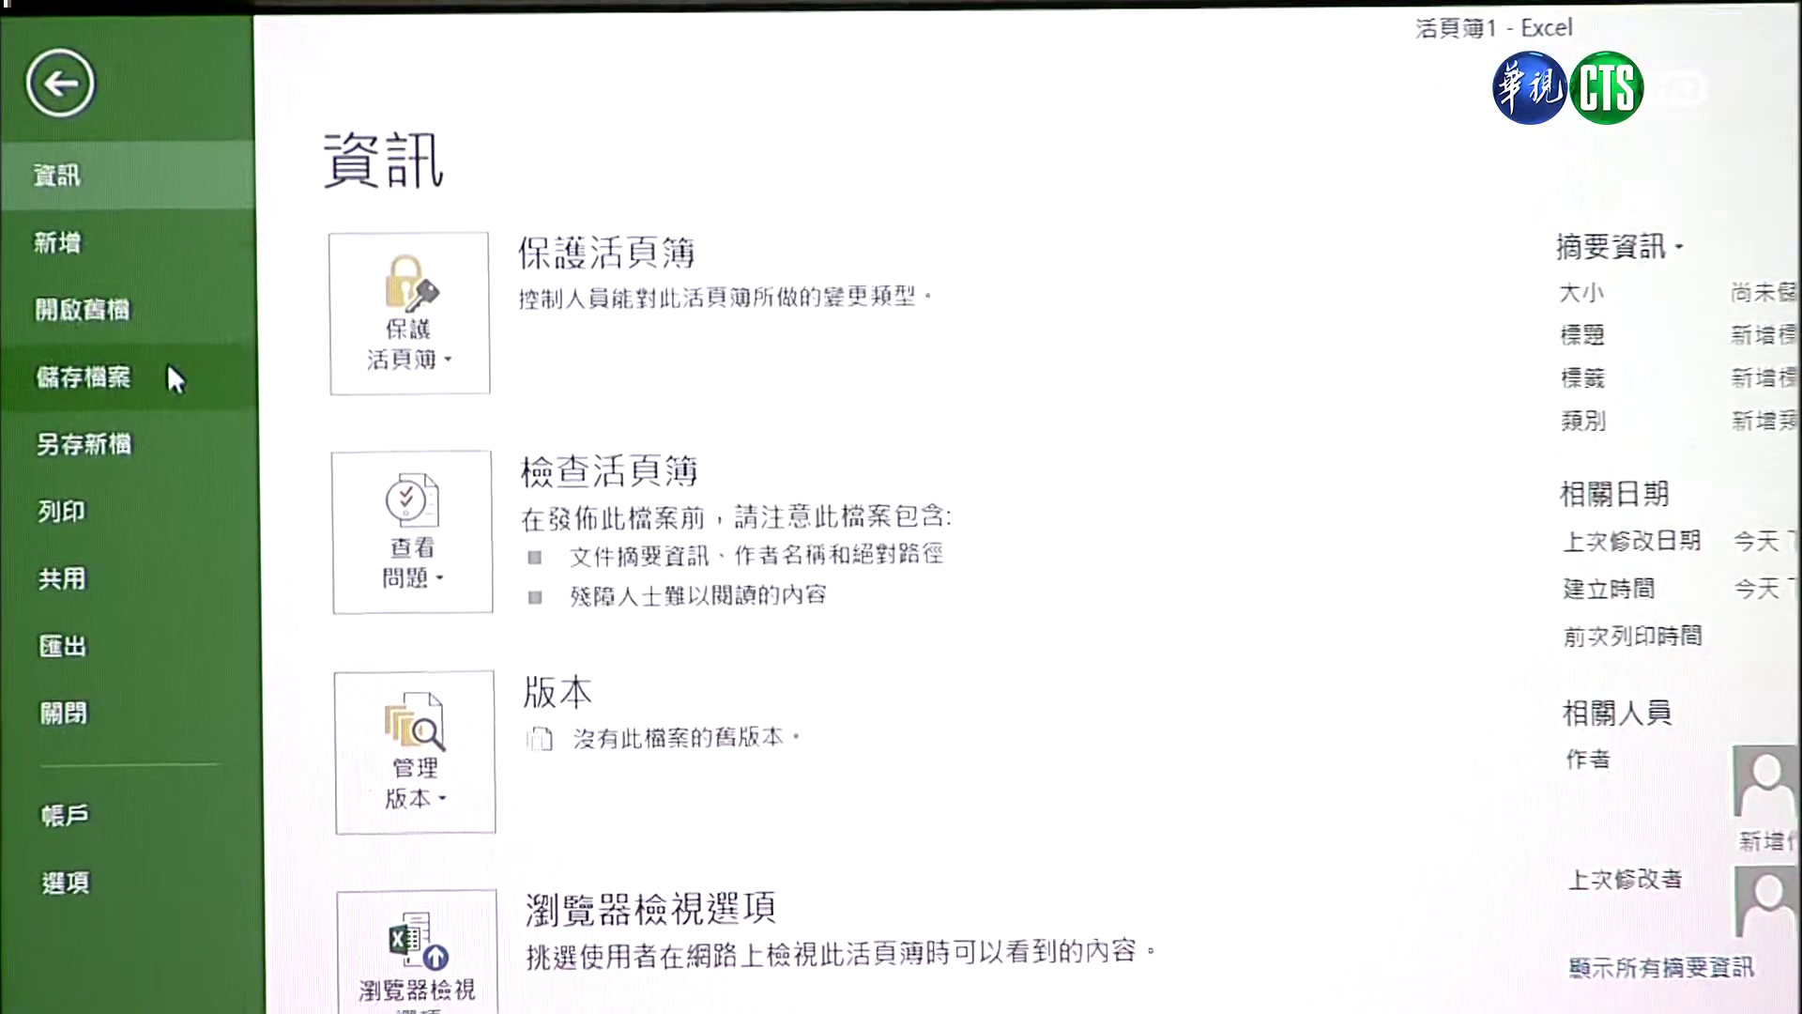
left_click(82, 133)
left_click(522, 583)
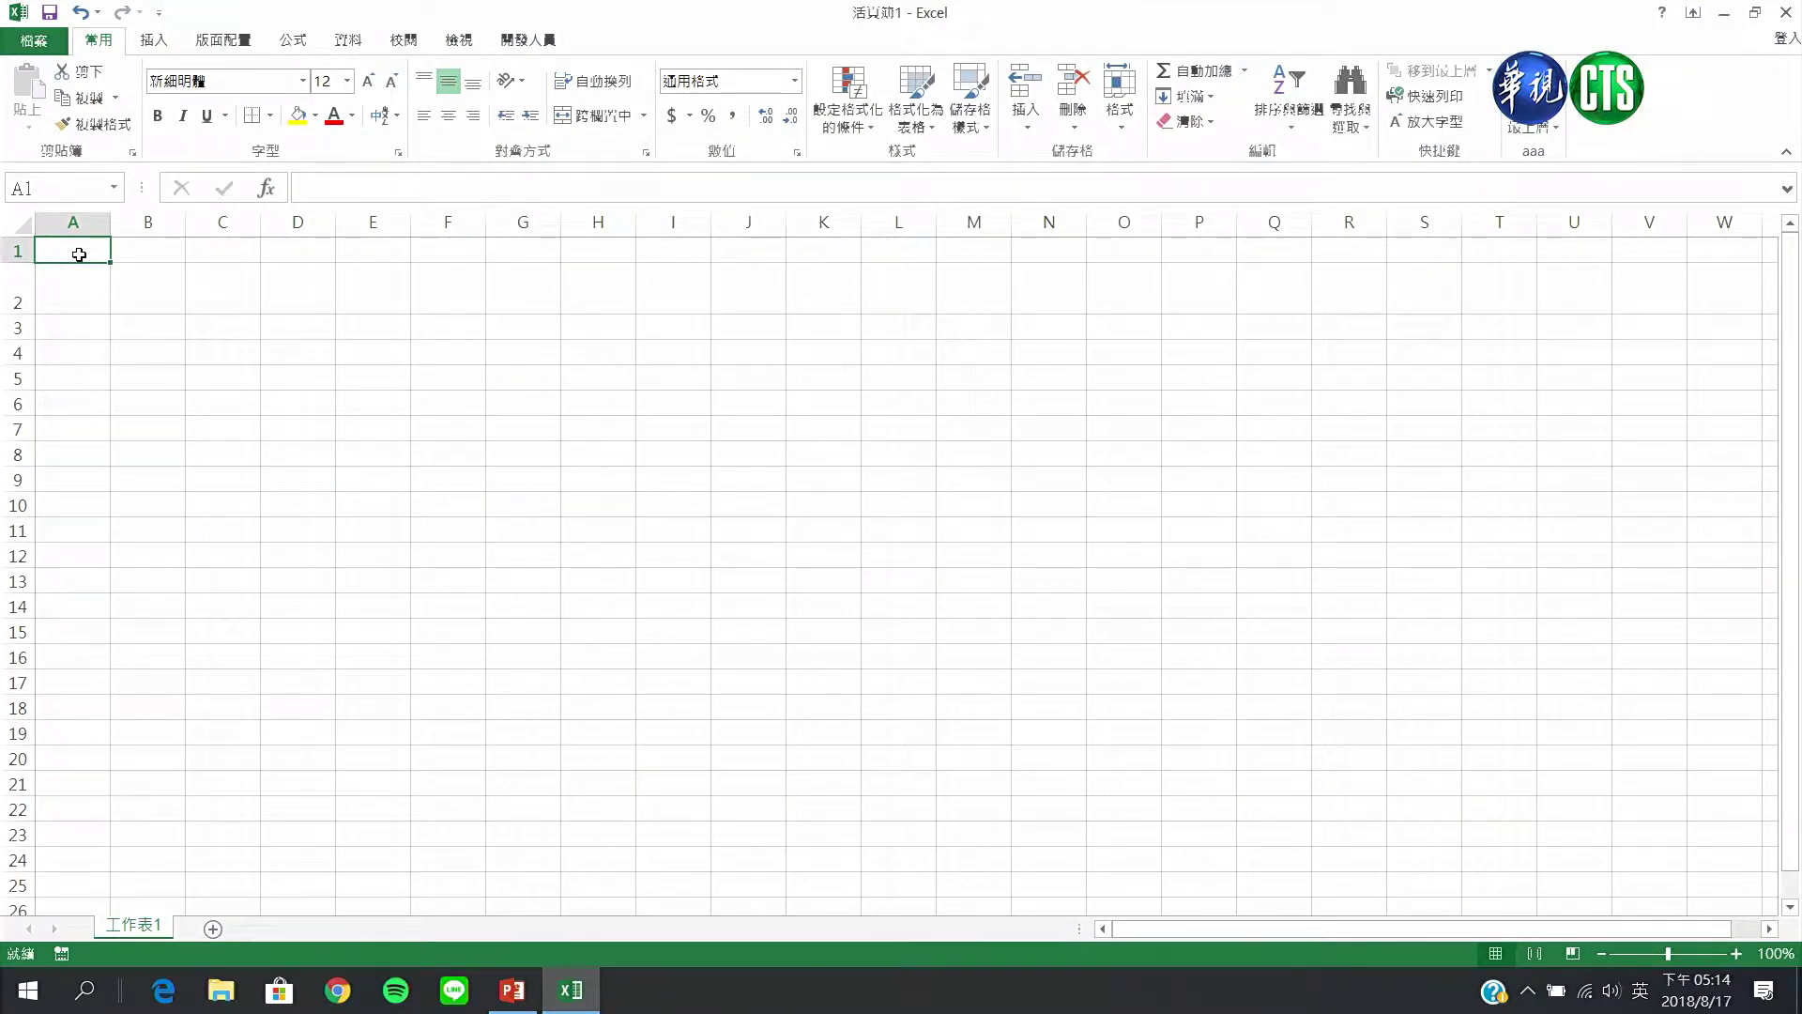
Step: Go to the last column of row 1, return to cell A1, and go to the last row of column A
key("ctrl+Right")
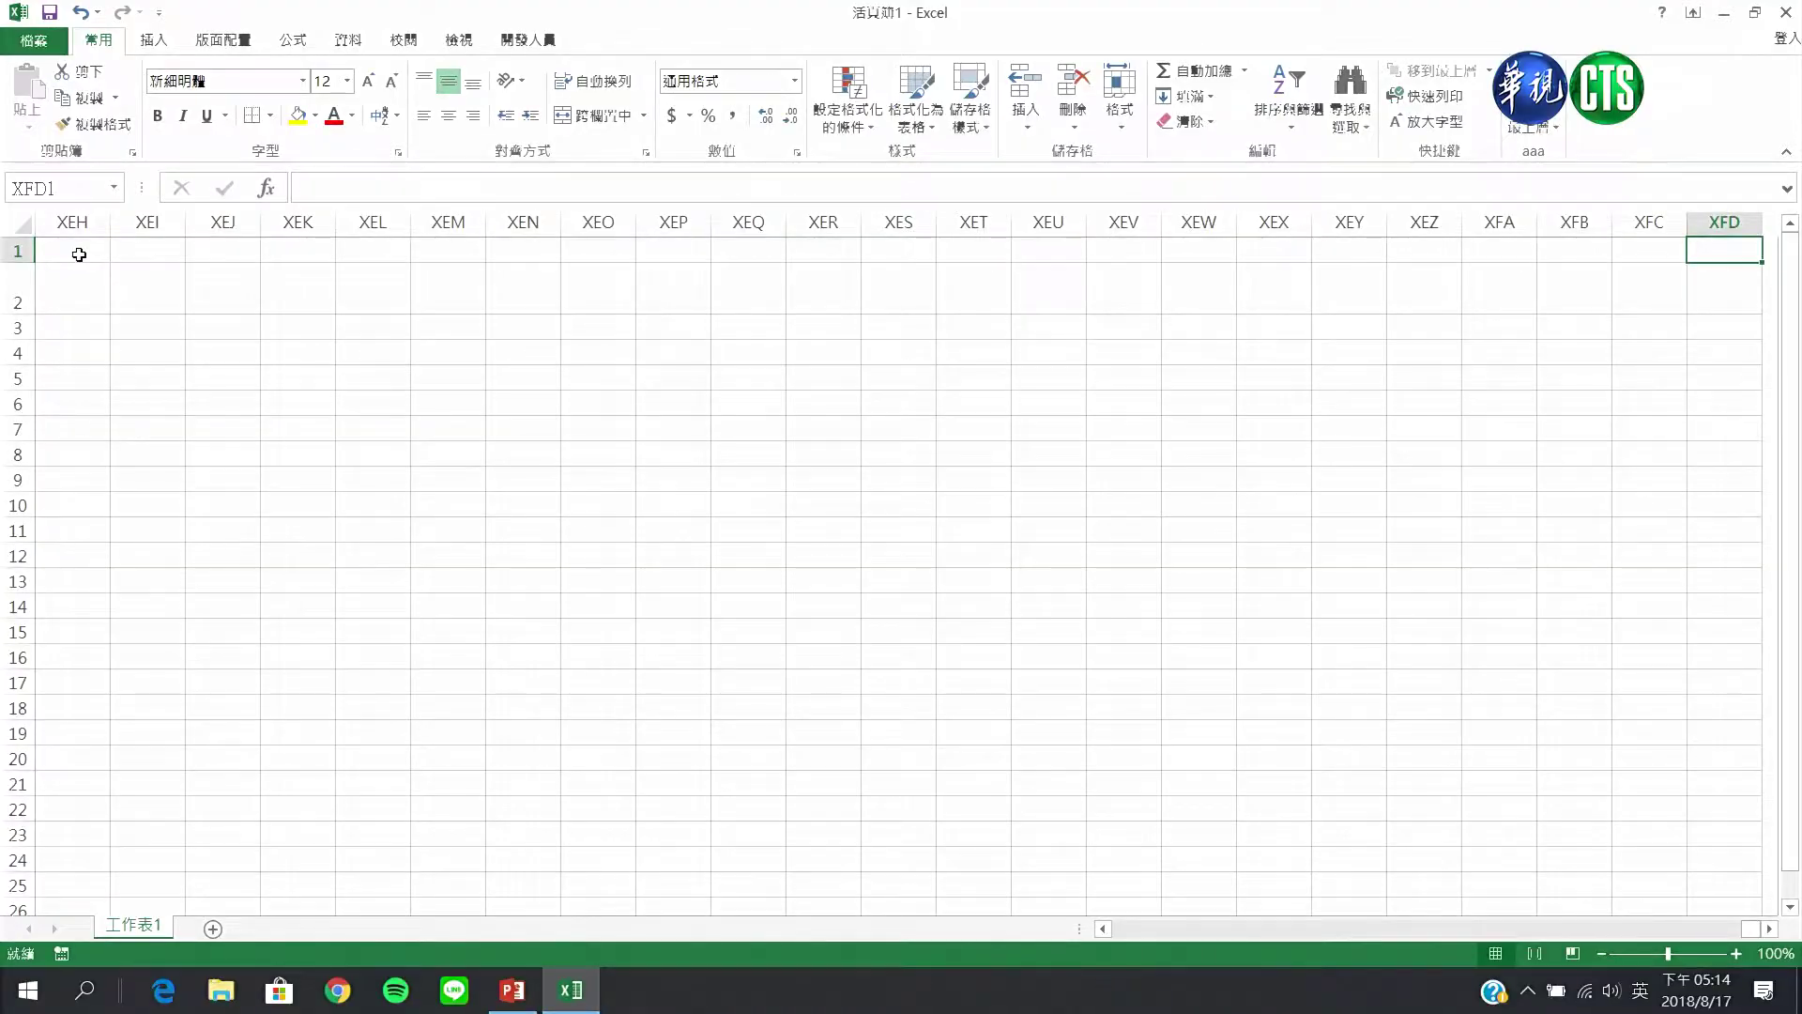
key("ctrl+Home")
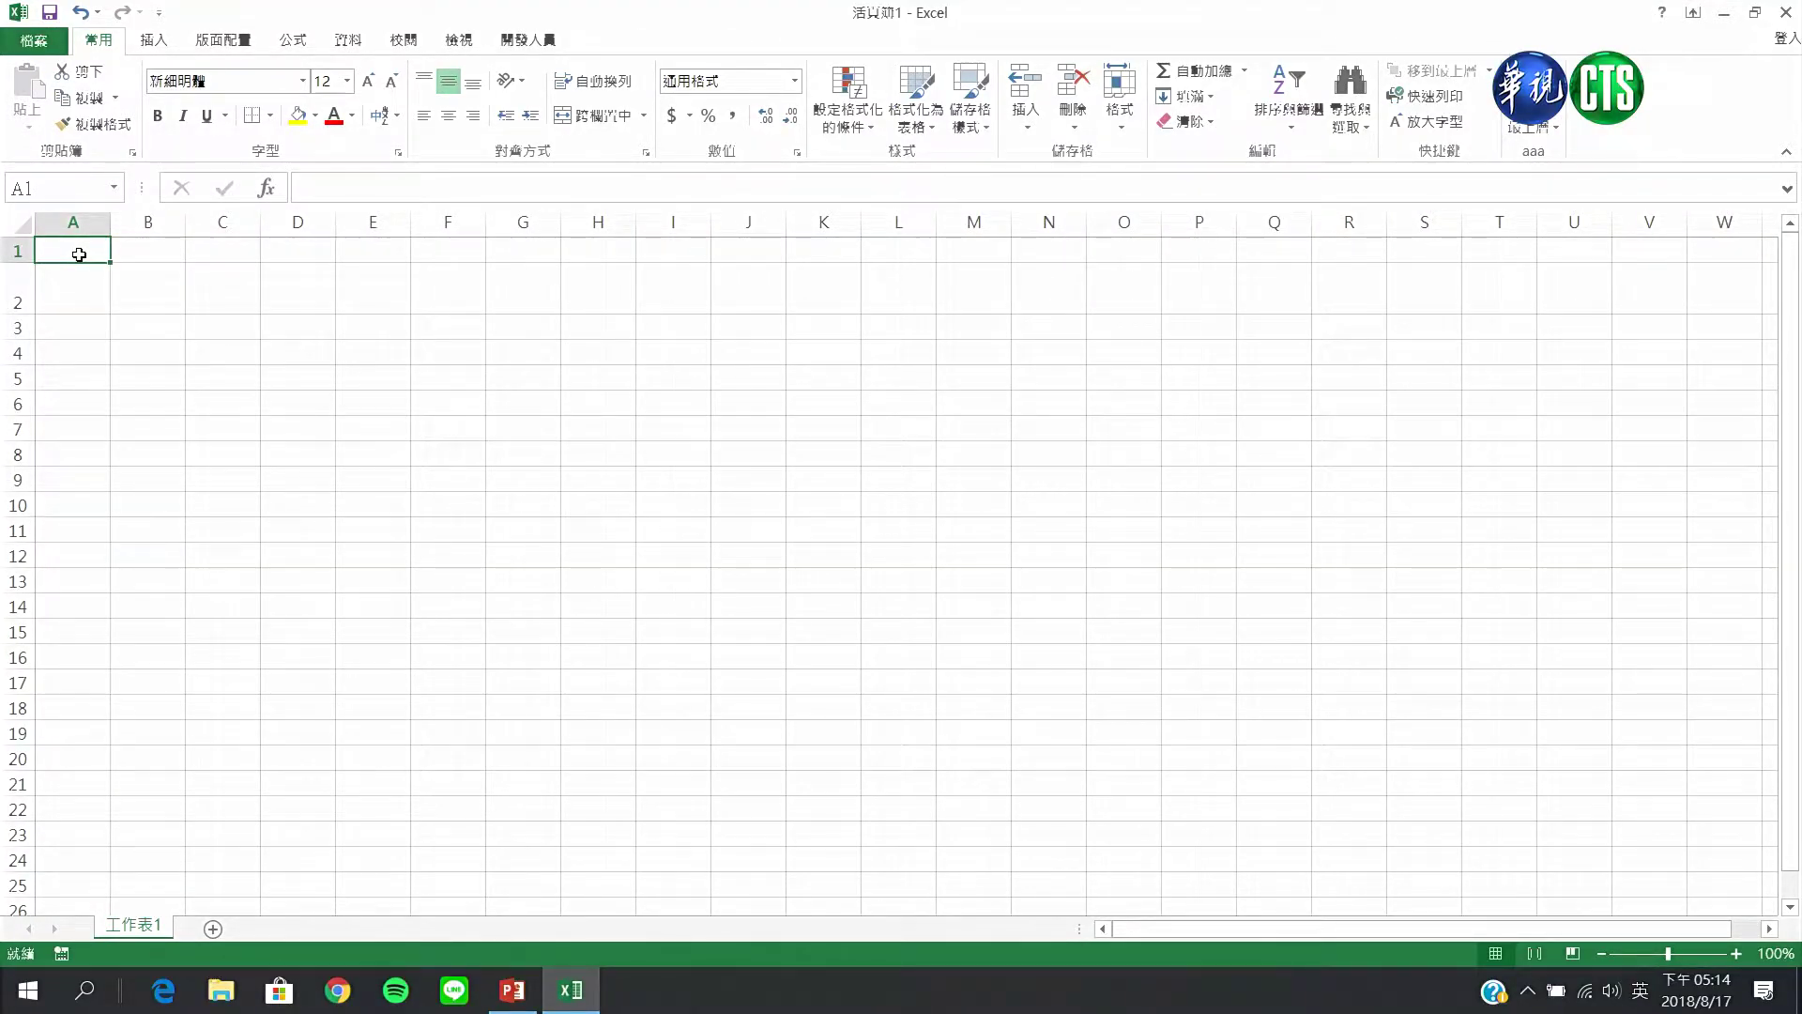
key("ctrl+Down")
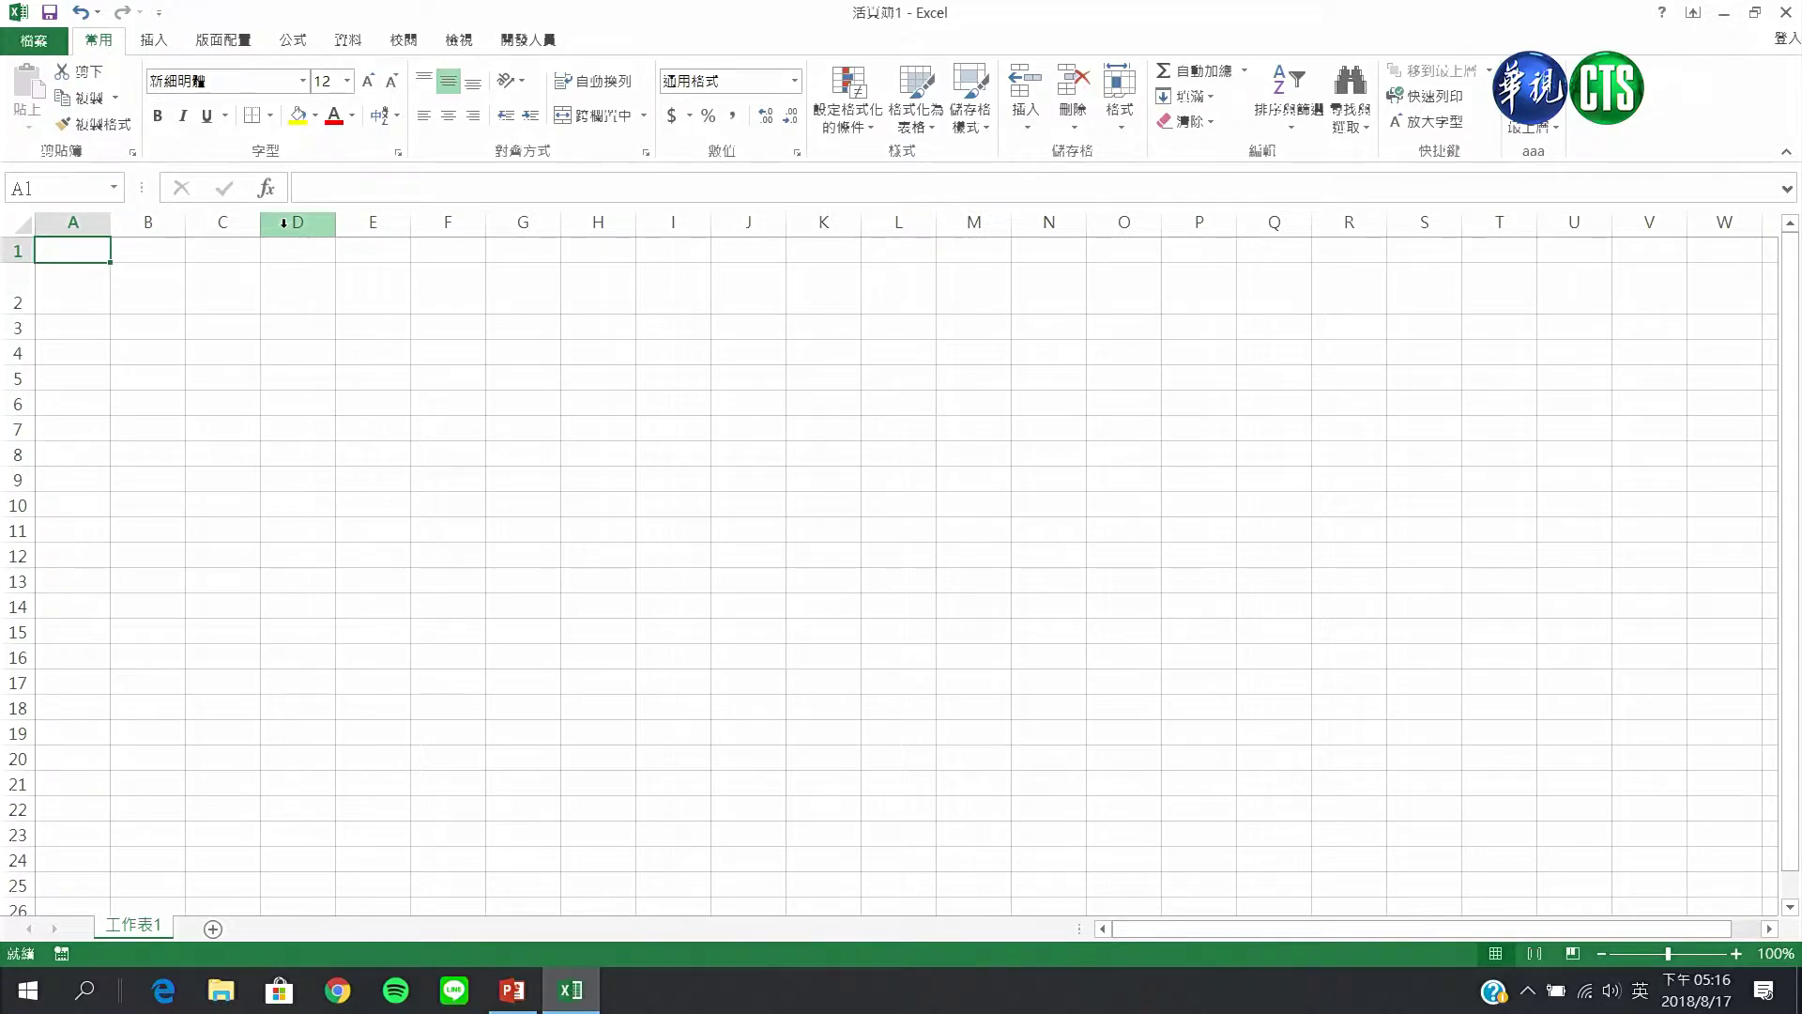
Step: Select the whole of column D, the whole of row 2, and cell C2, one at a time
left_click(283, 223)
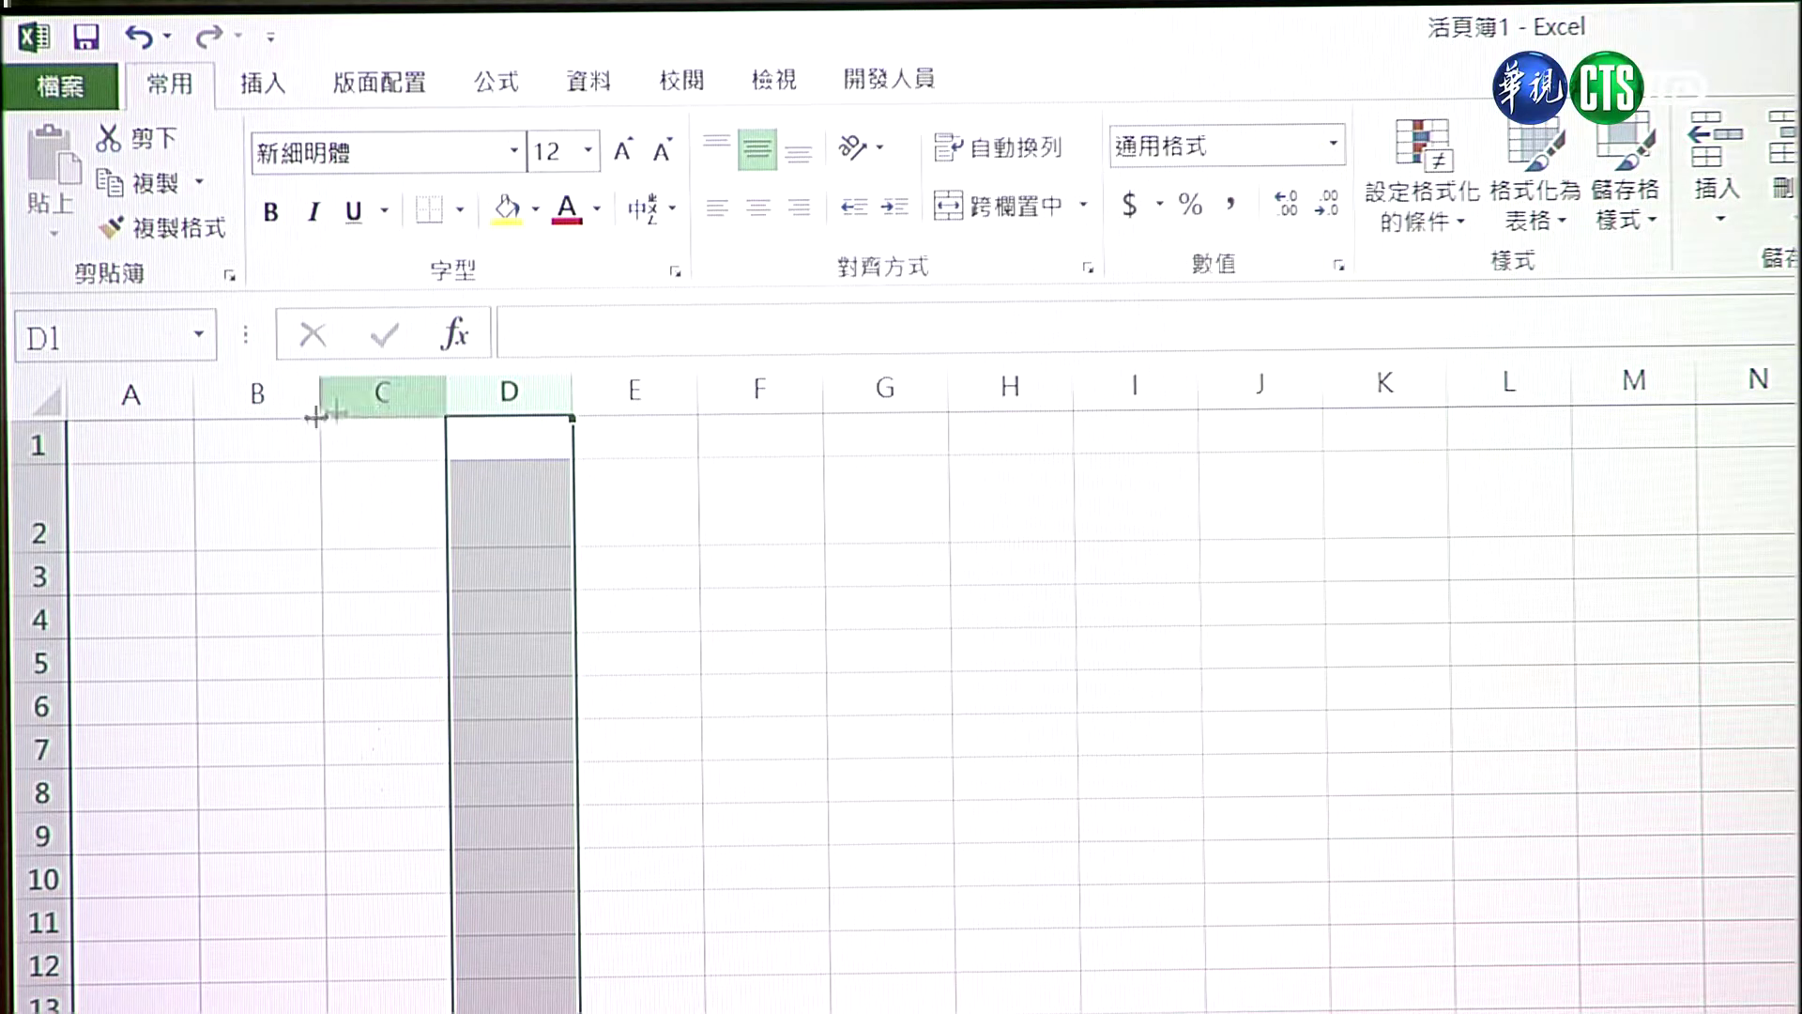
left_click(41, 524)
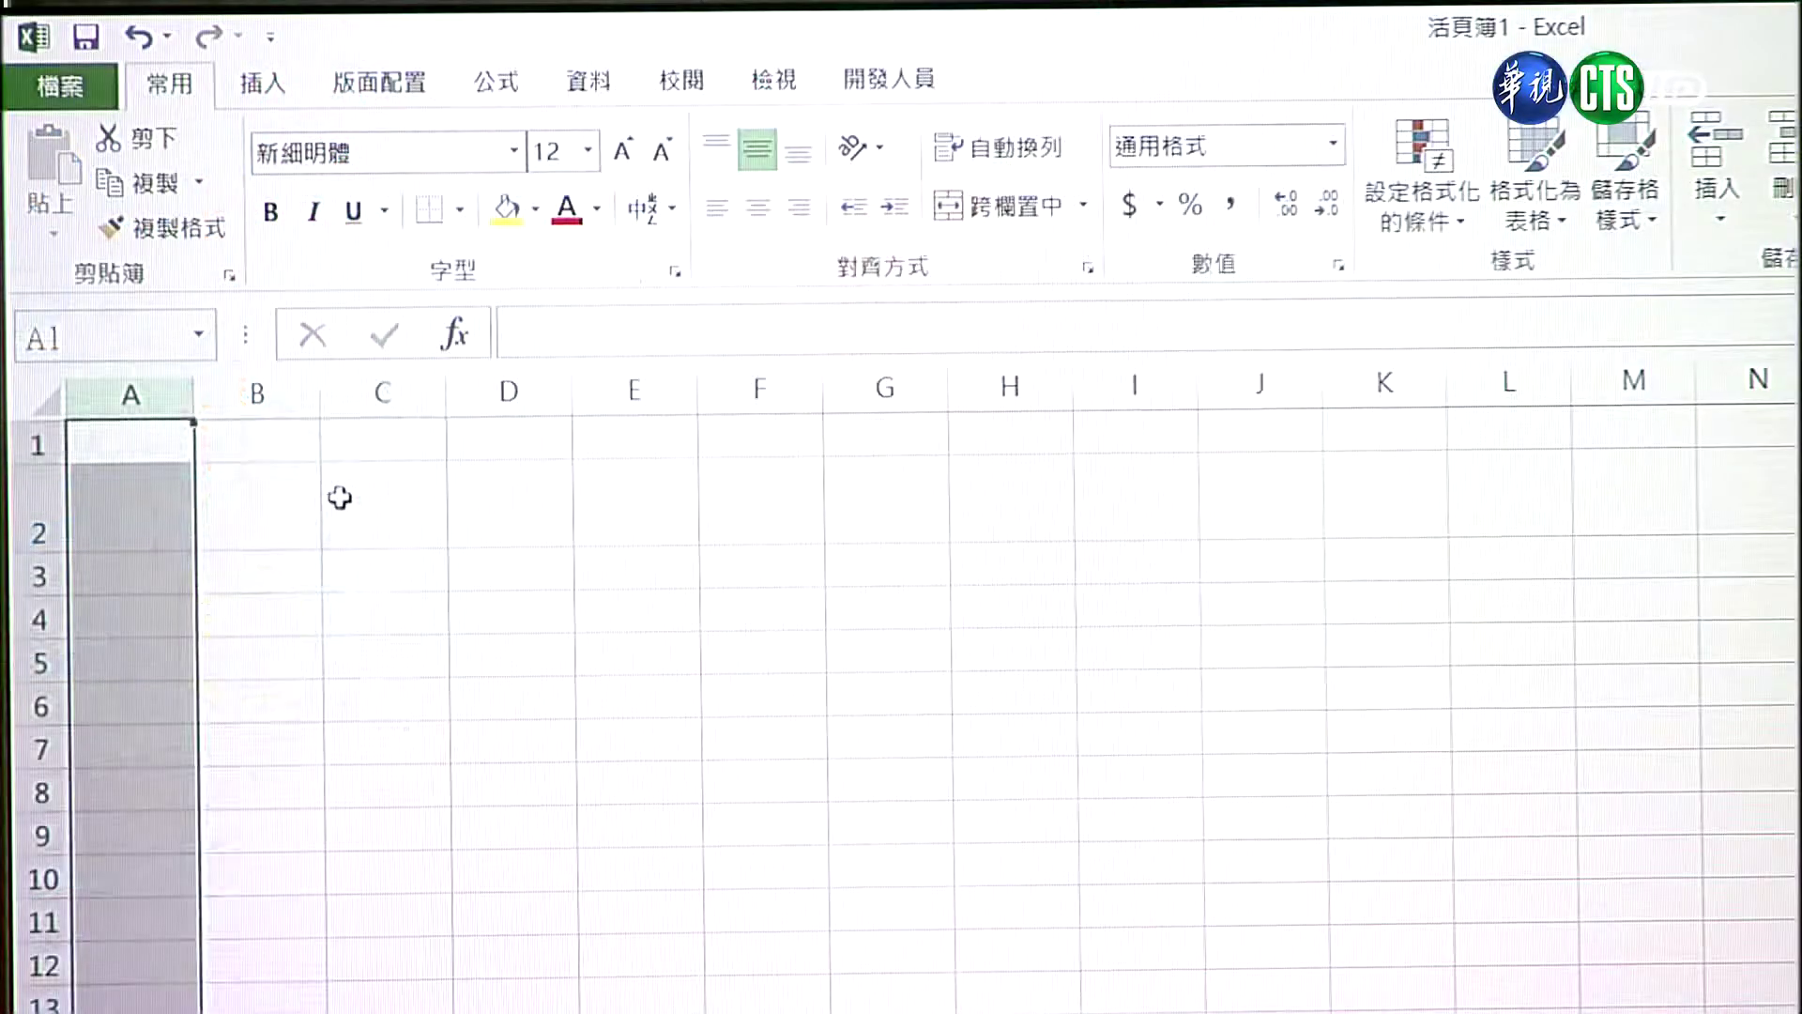
left_click(342, 495)
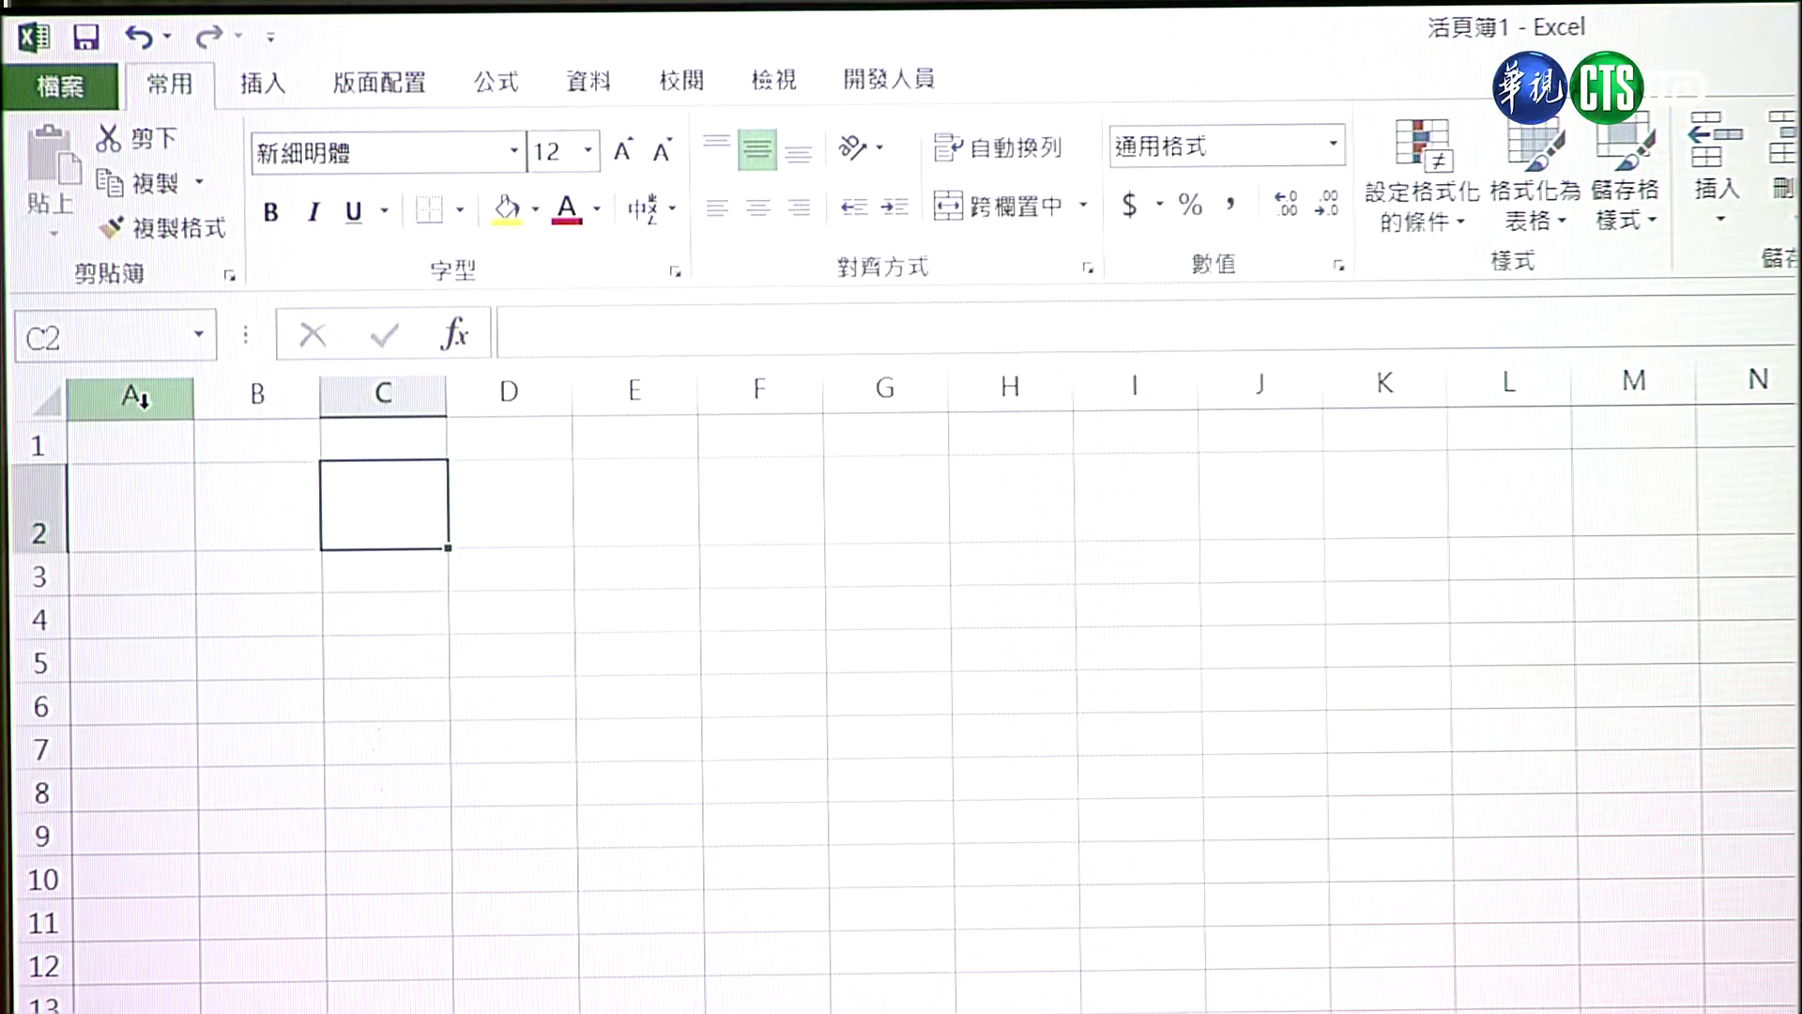
Step: Select the adjacent columns A through D
left_click(139, 401)
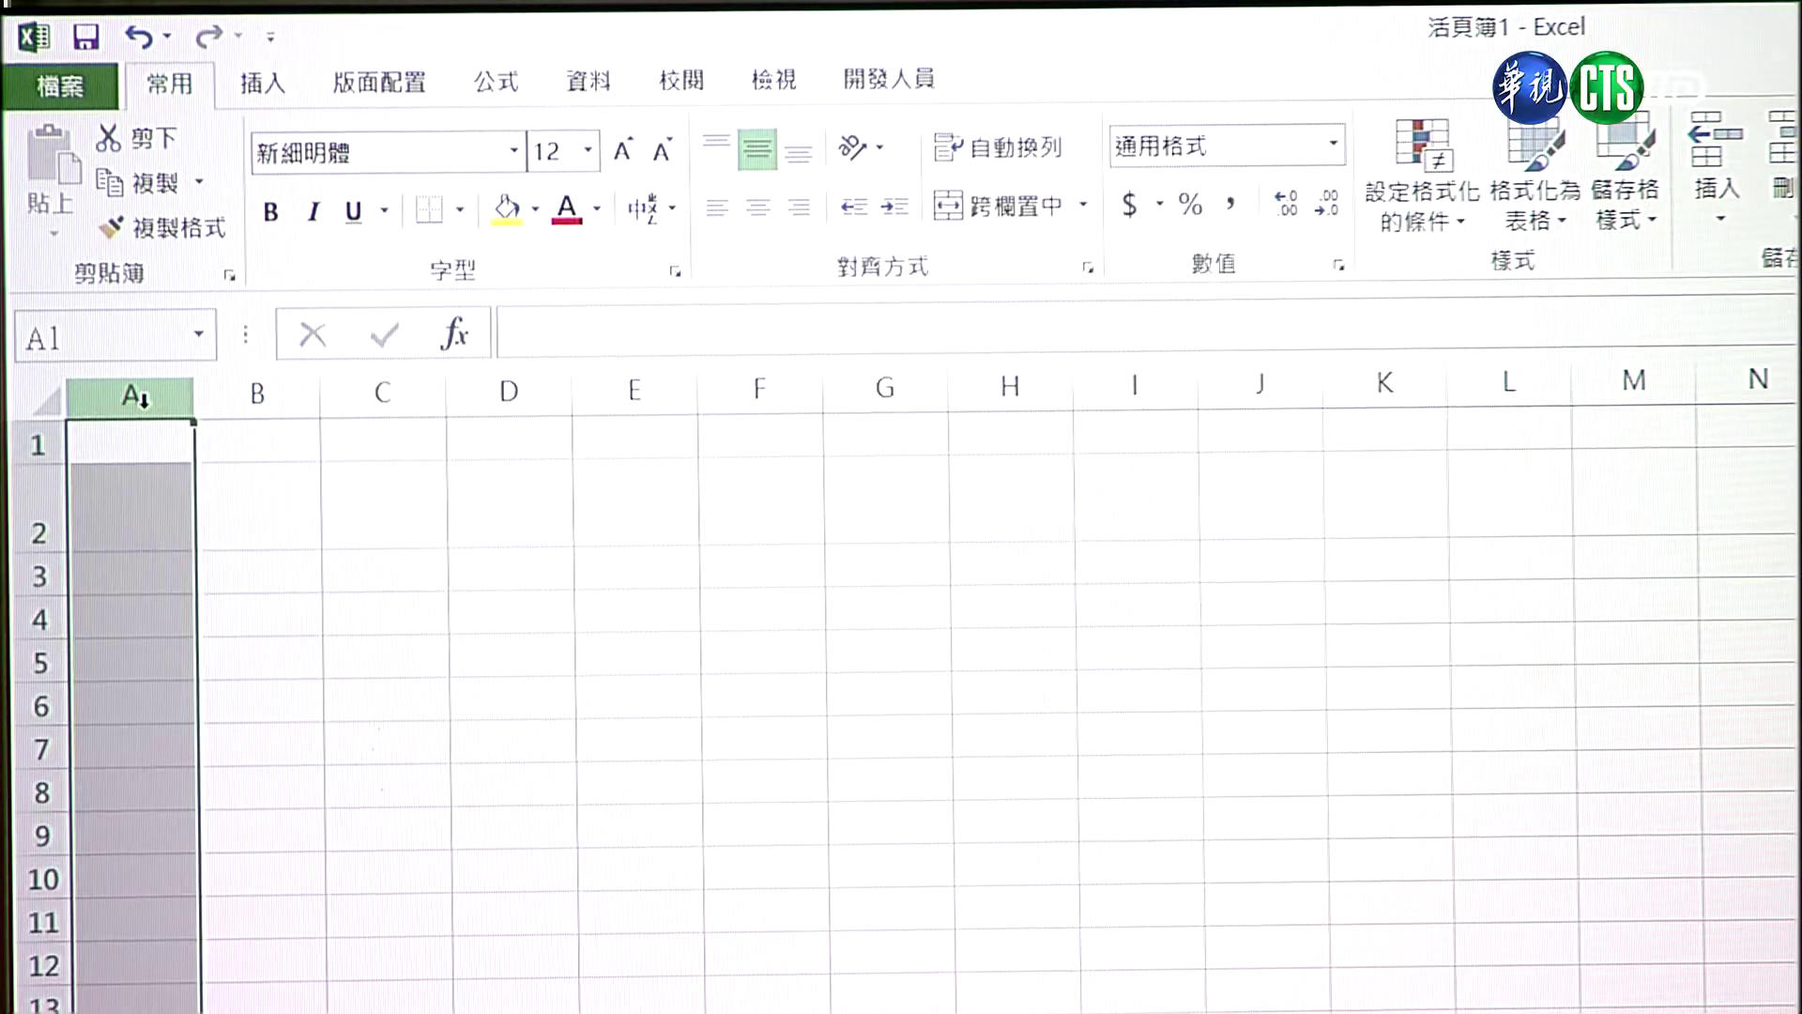
left_click(498, 387, "shift")
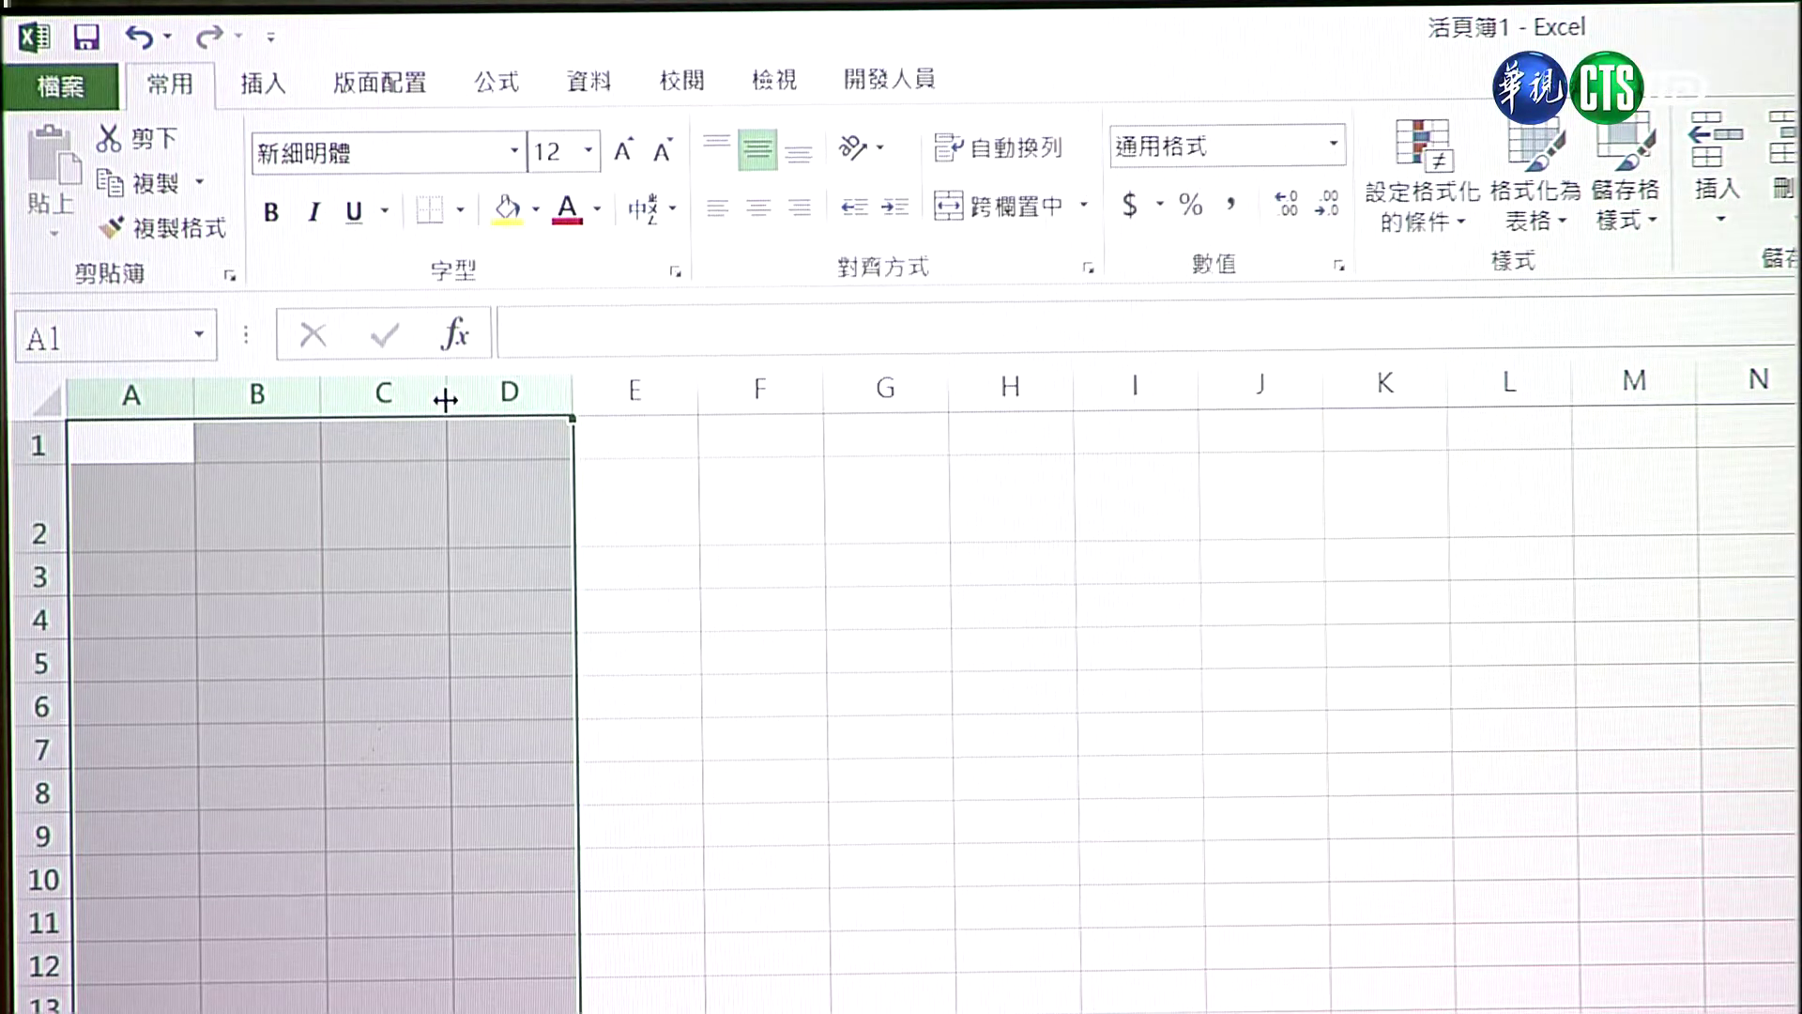
Step: Widen the selected columns A through D together to about twice their width
left_click_drag(445, 400, 580, 388)
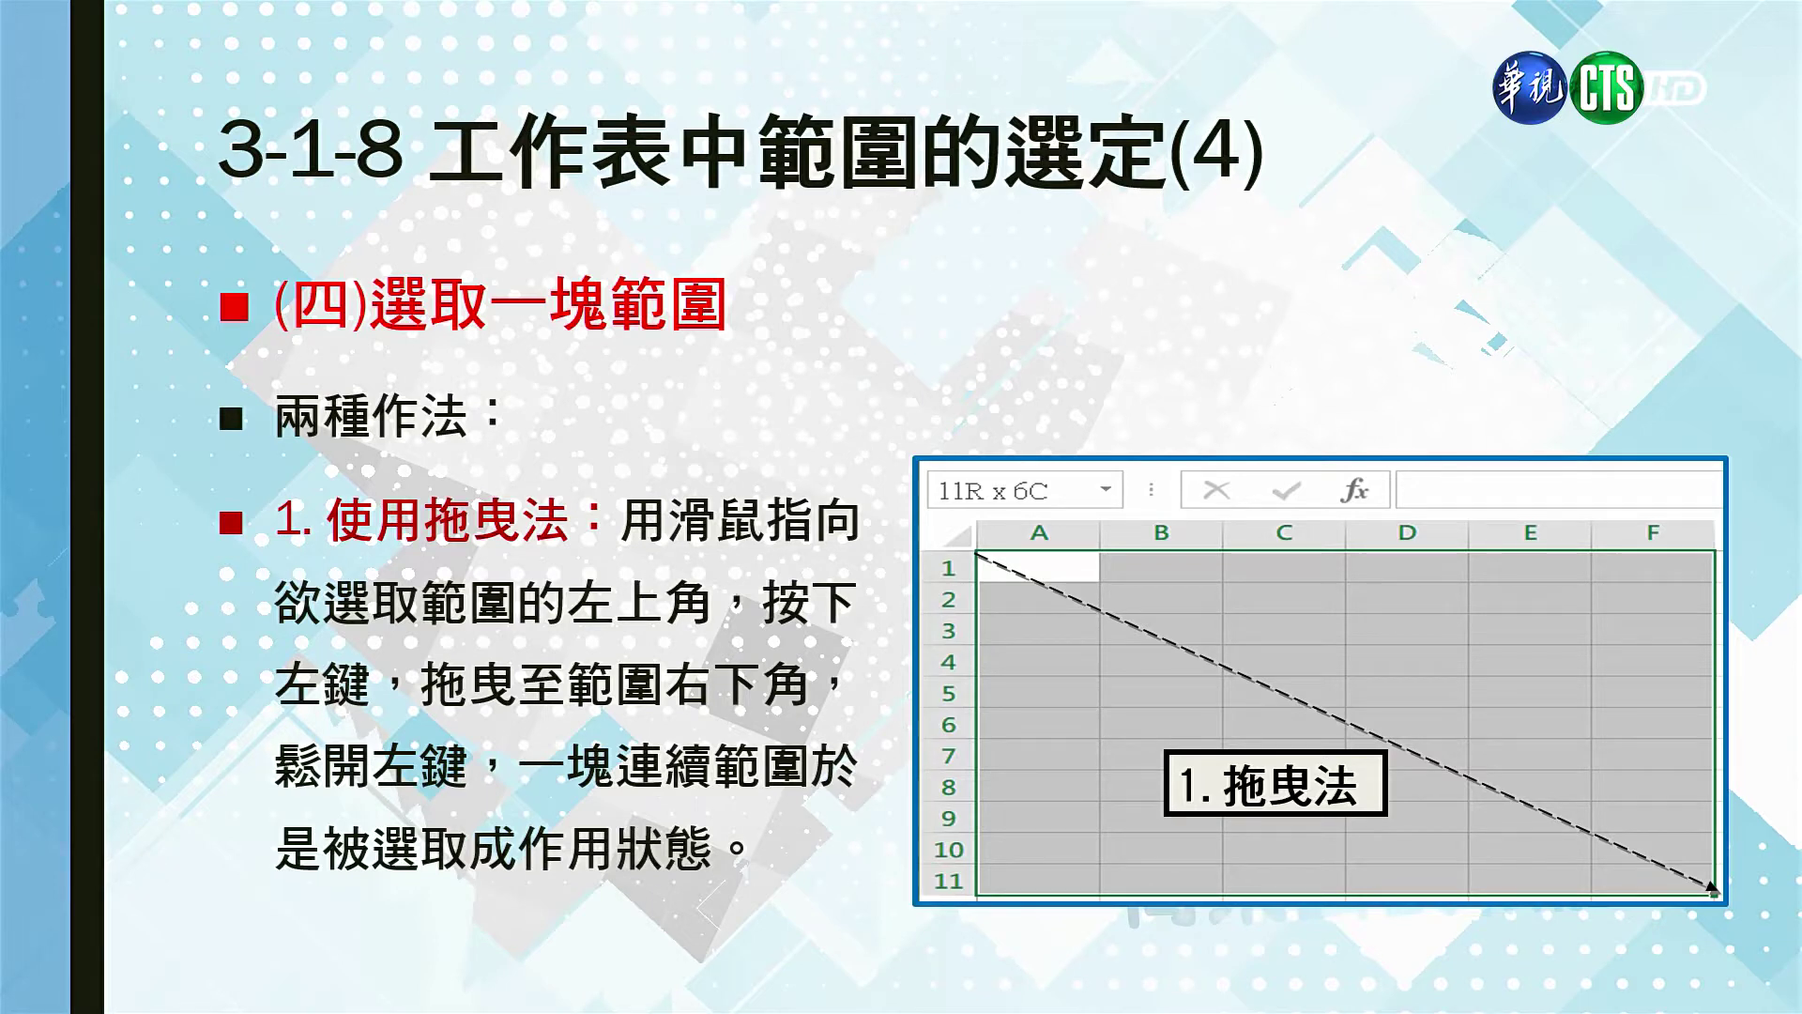
key("Right")
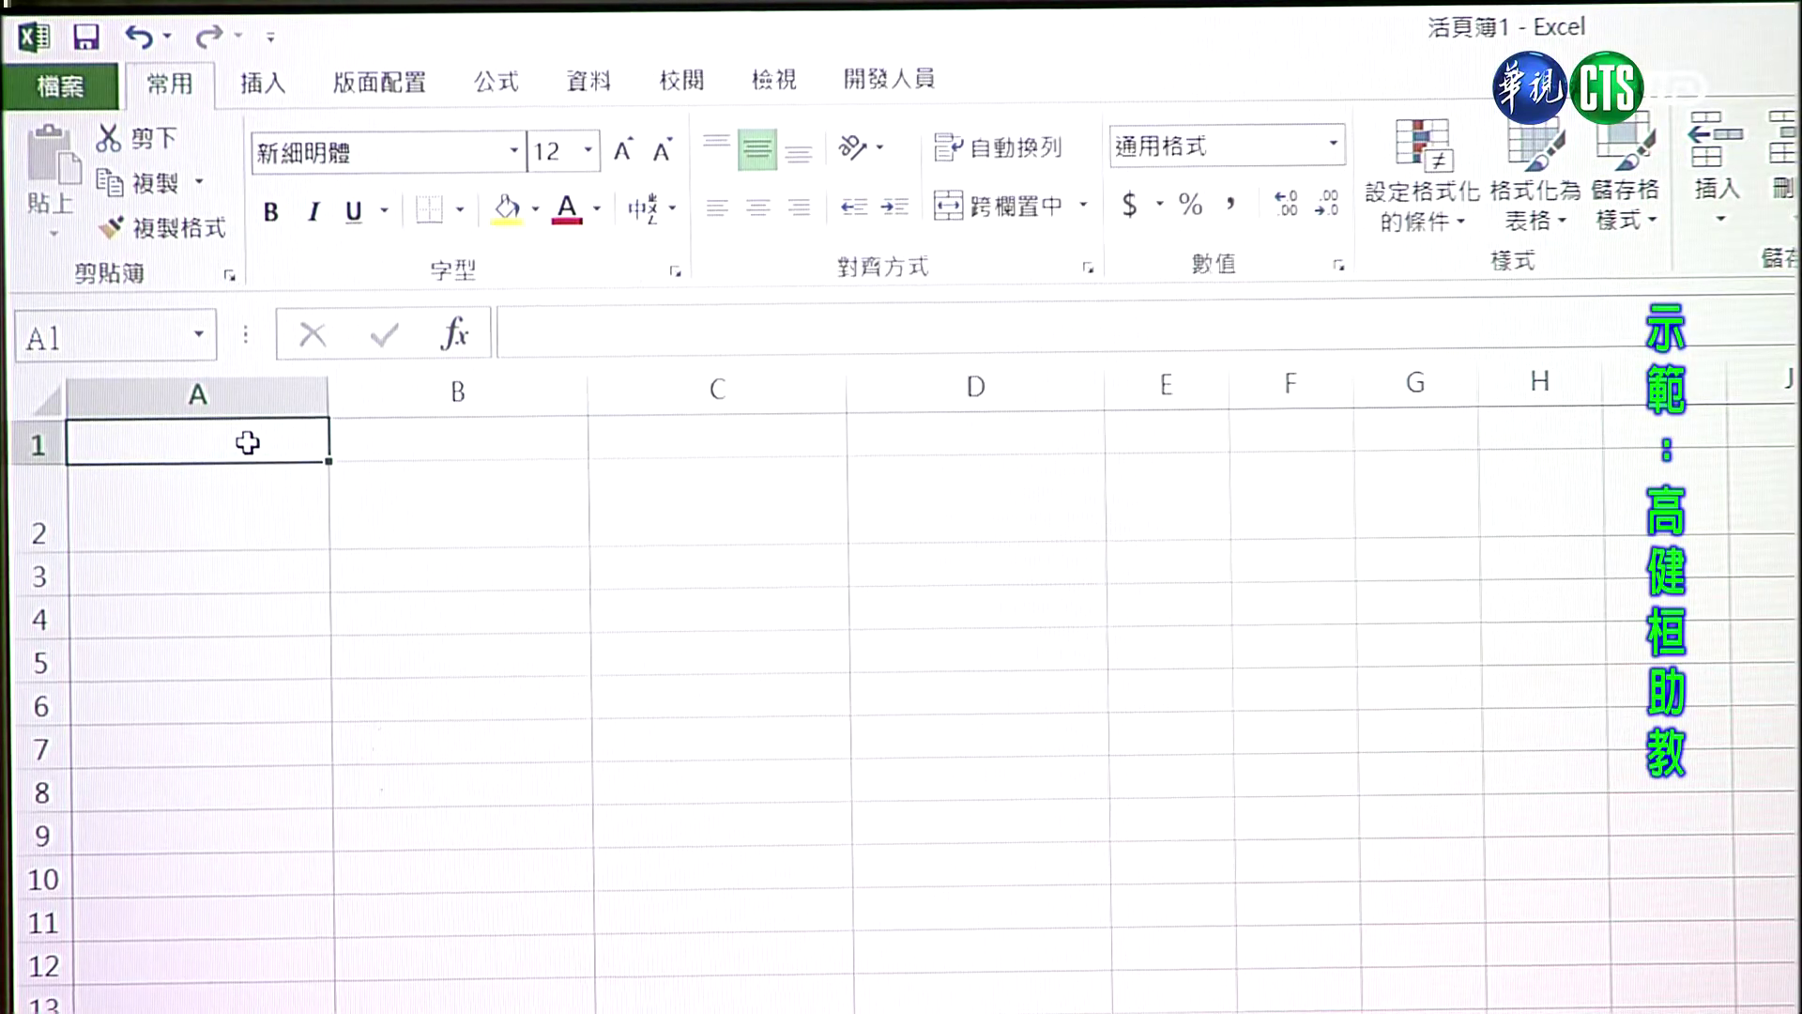
Step: Select the block A1:F9, reselect cell A1 alone, and extend the selection from there to cell F10
left_click_drag(247, 443, 1247, 815)
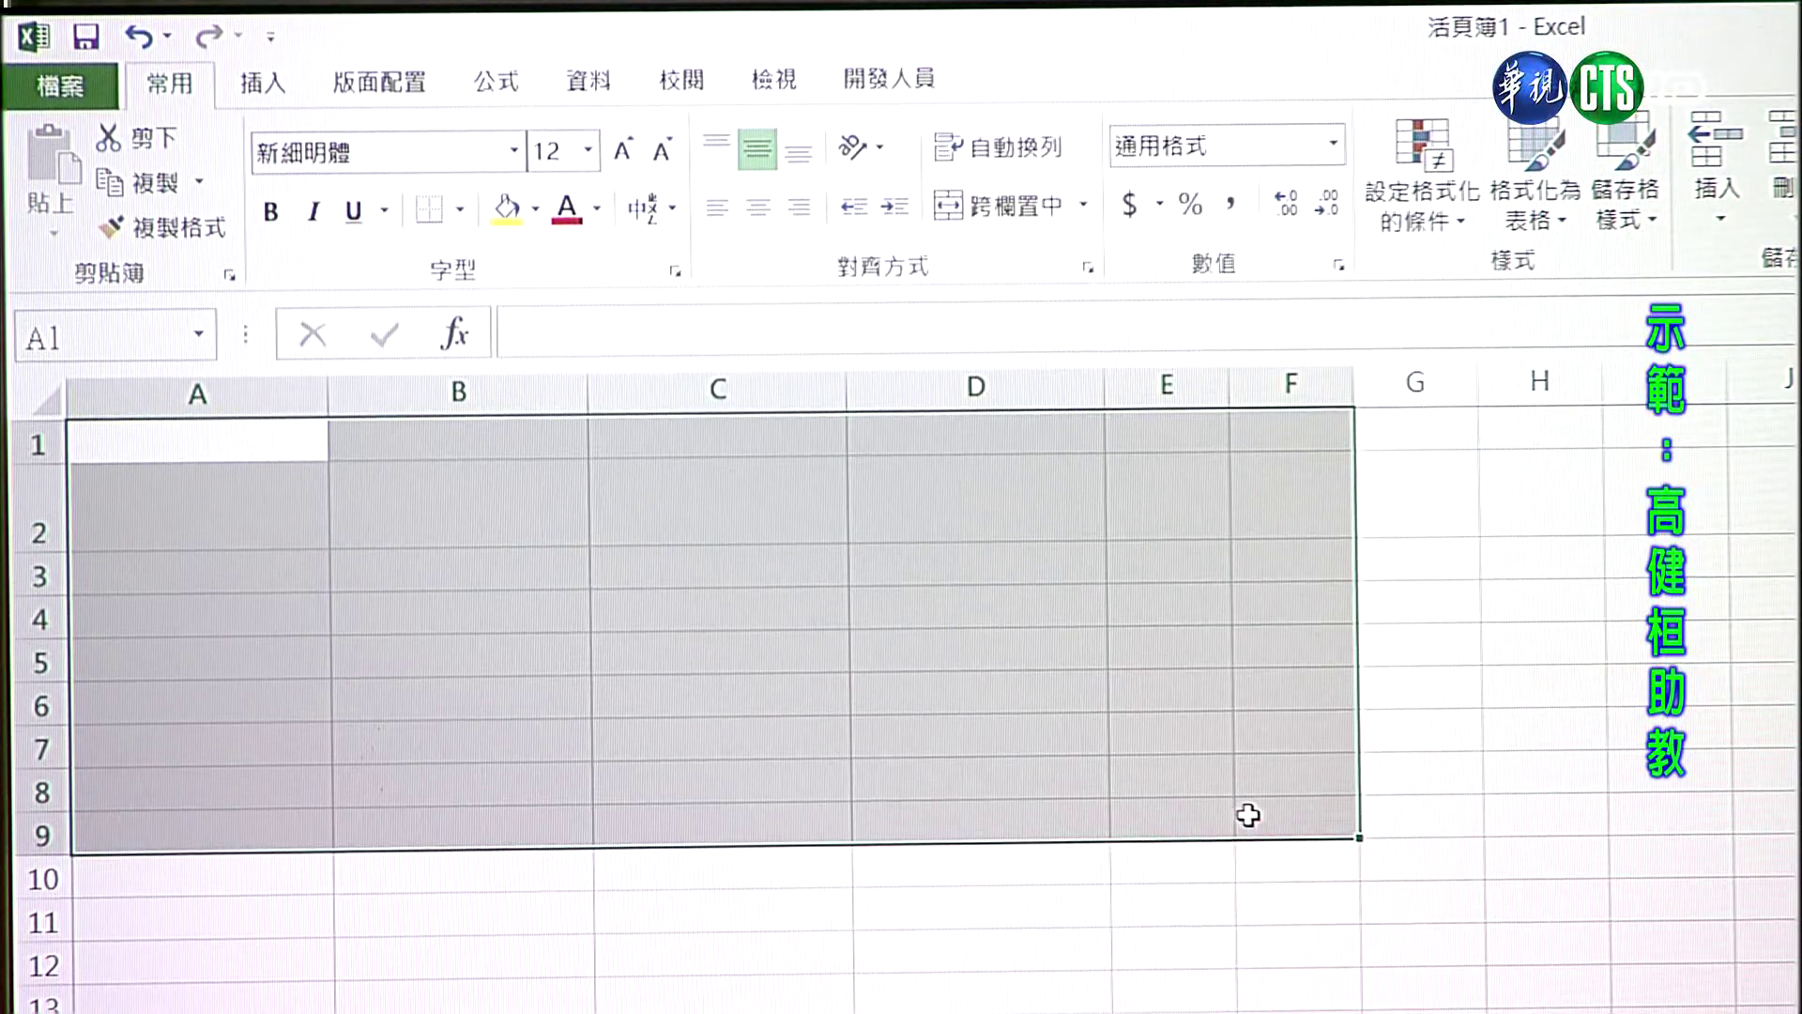
left_click(202, 454)
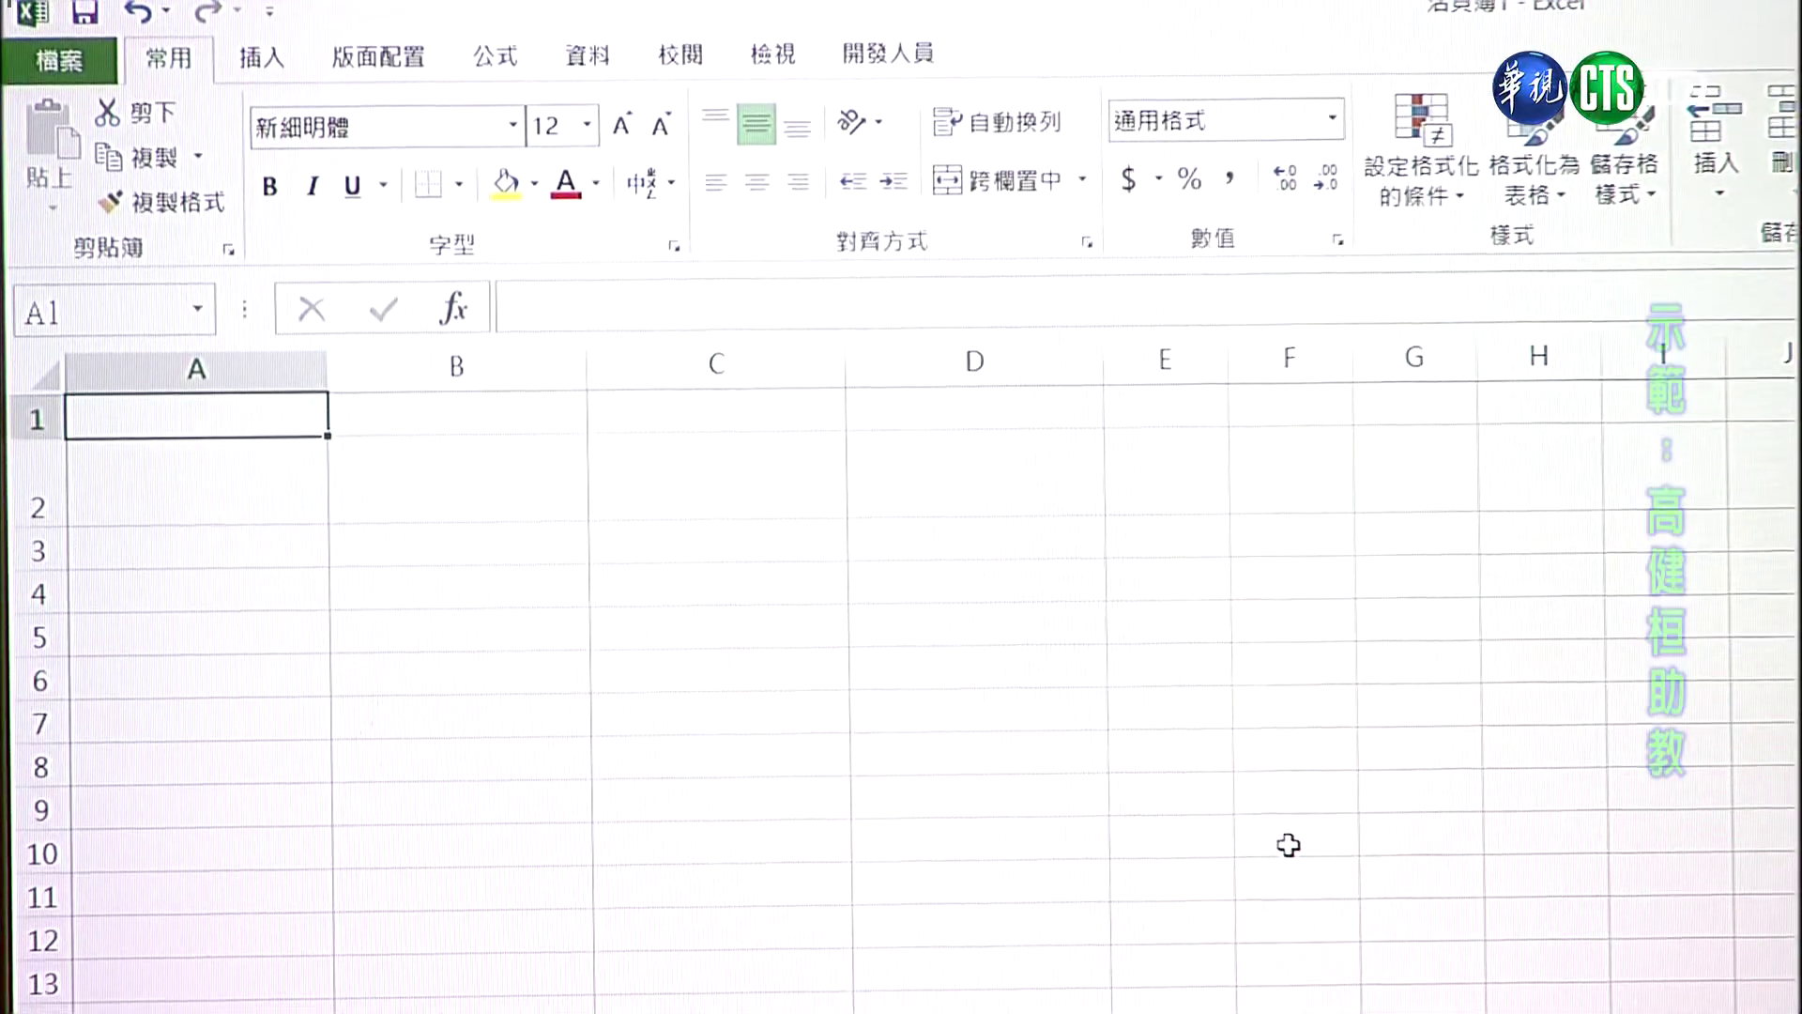
left_click(1293, 838, "shift")
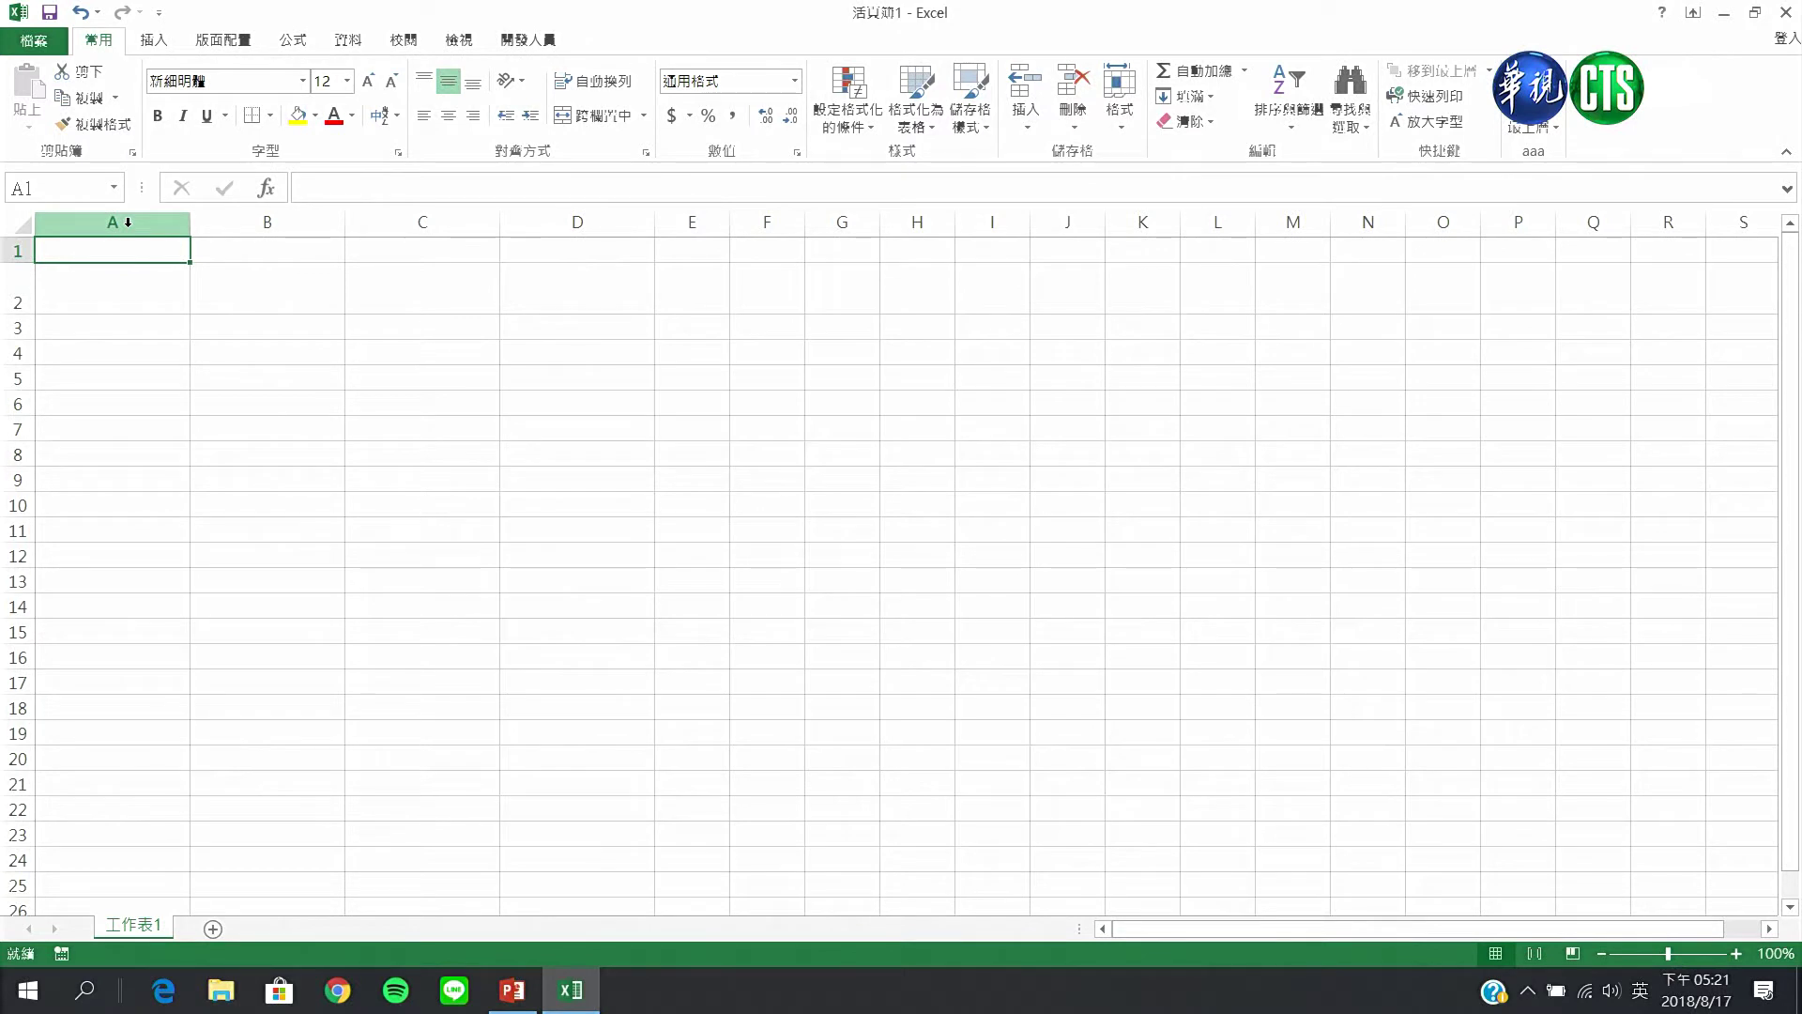
Step: Select the non-adjacent columns A and C together
left_click(128, 222)
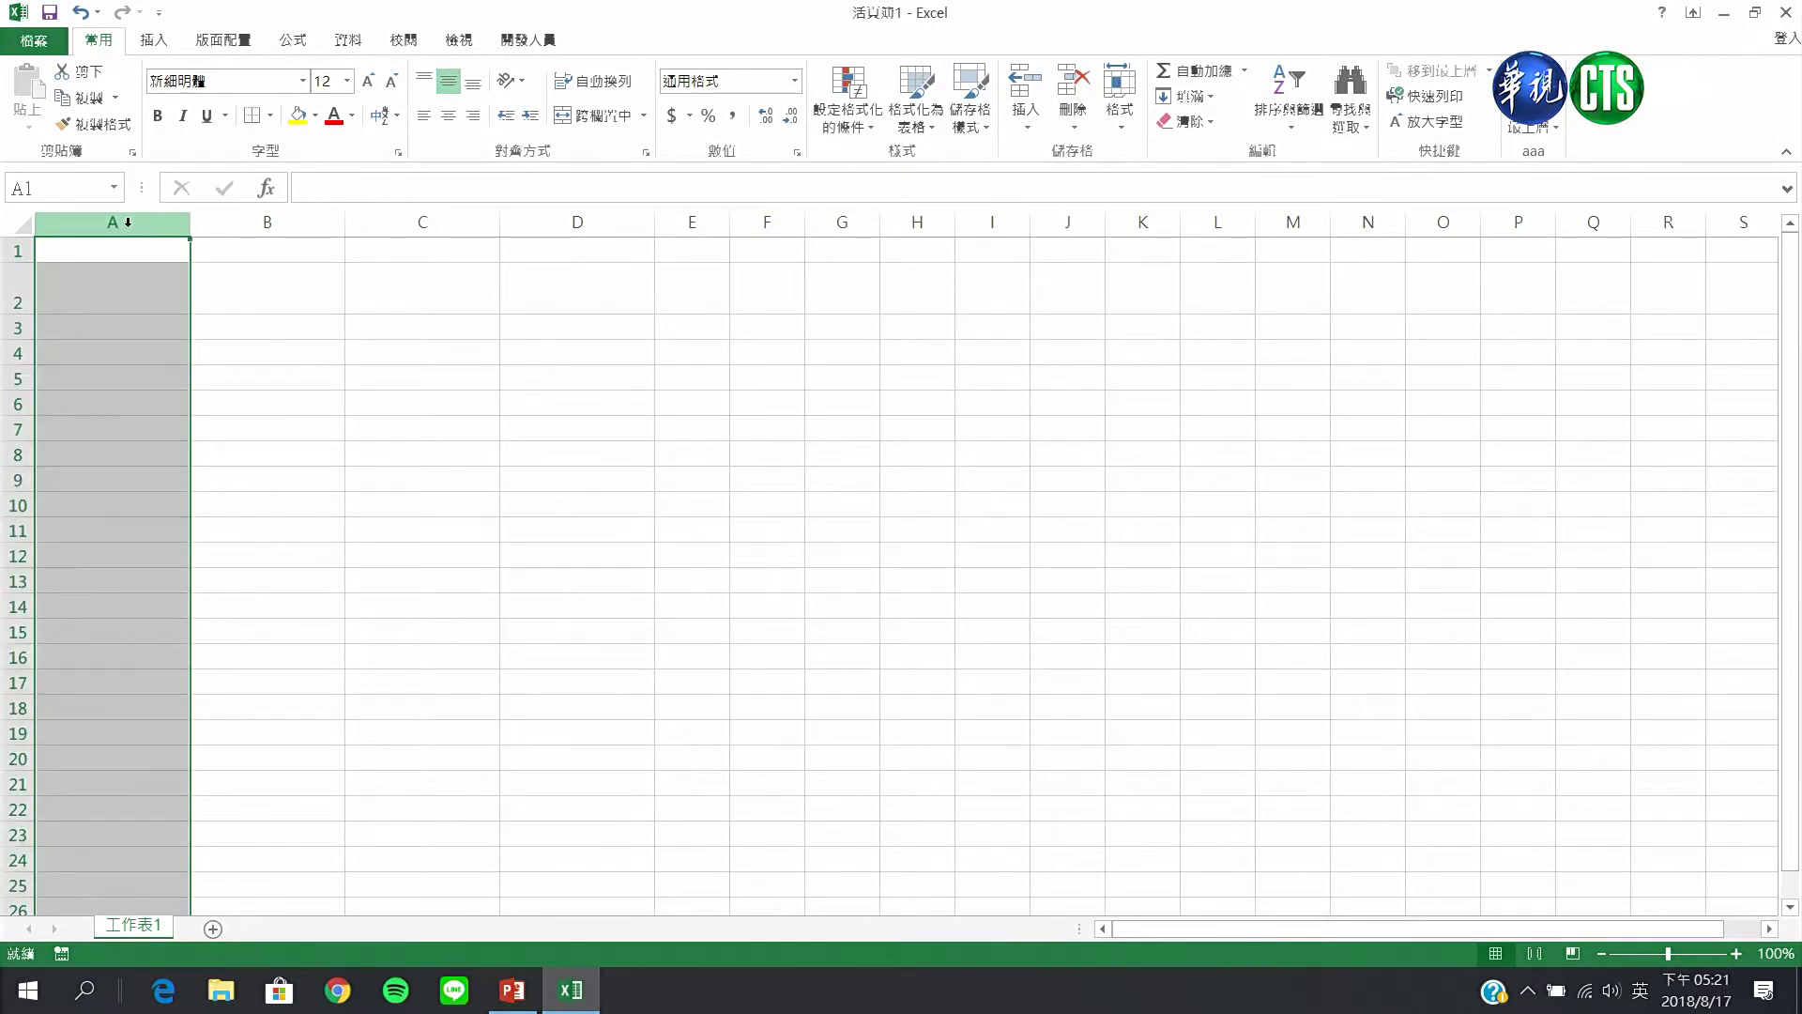
left_click(452, 224, "ctrl")
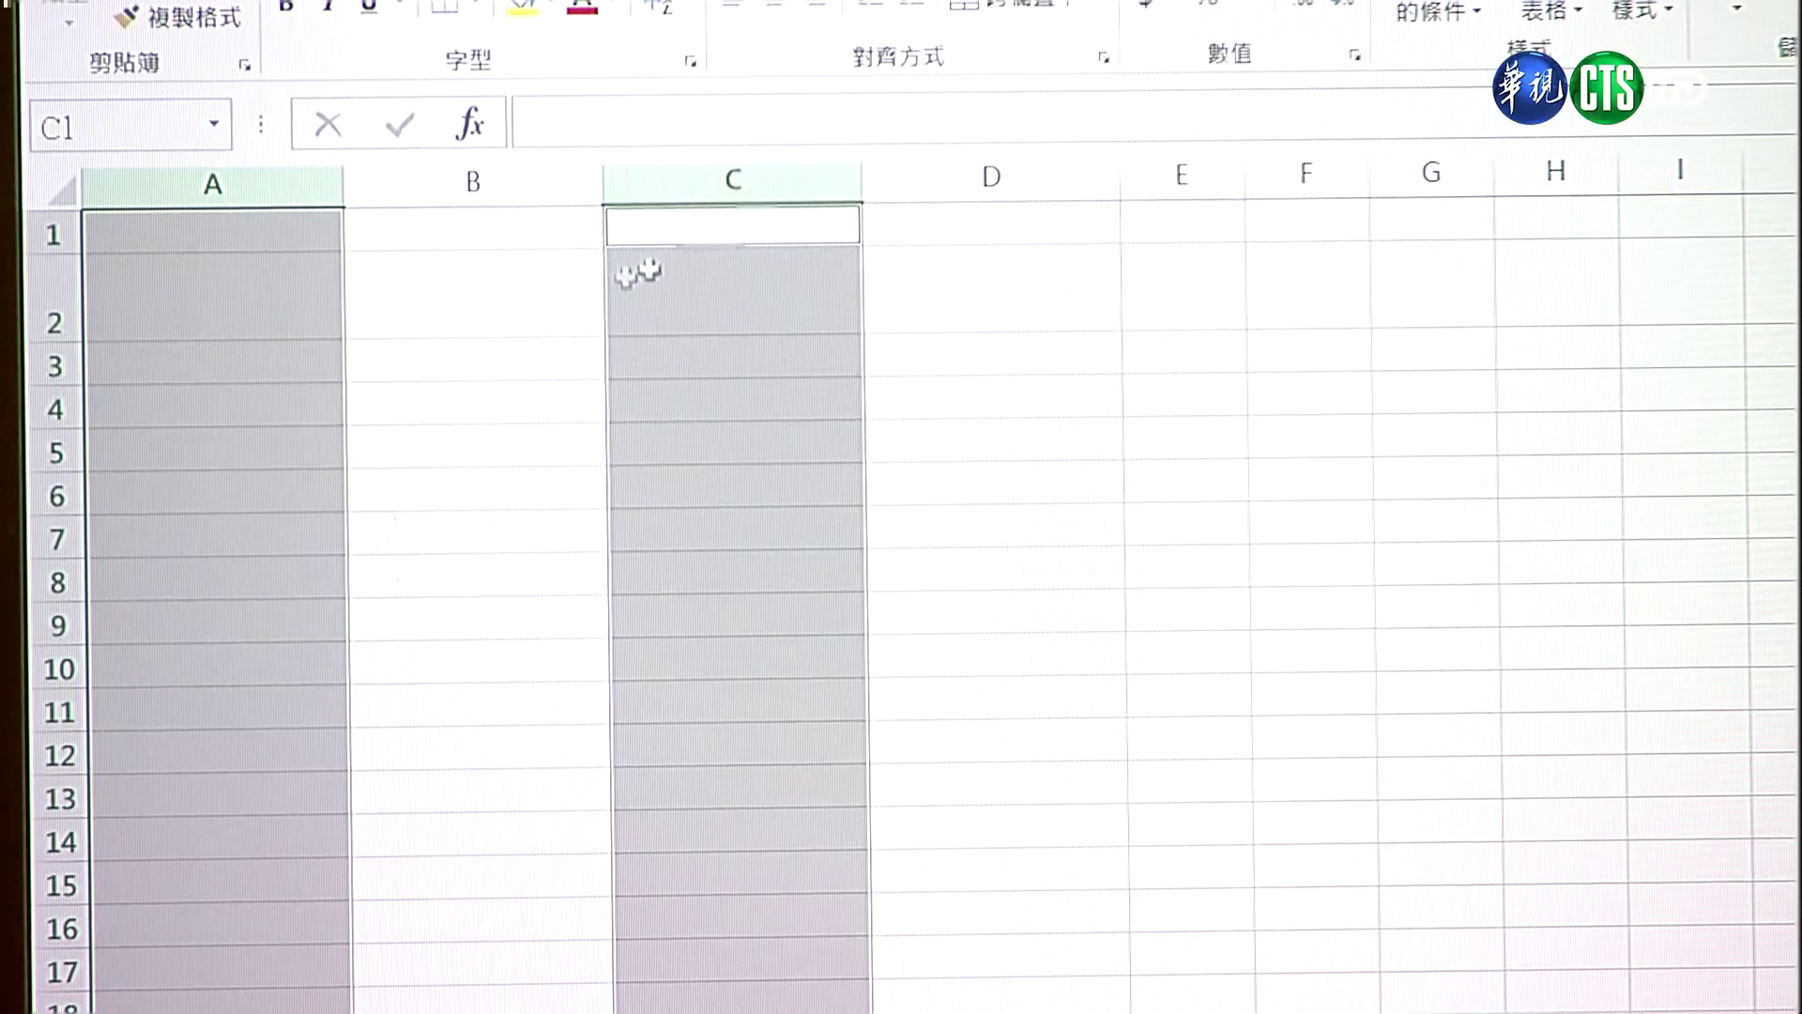
Step: Clear the column selection and select the two separate ranges A1:B5 and D4:E11 together
left_click(304, 254)
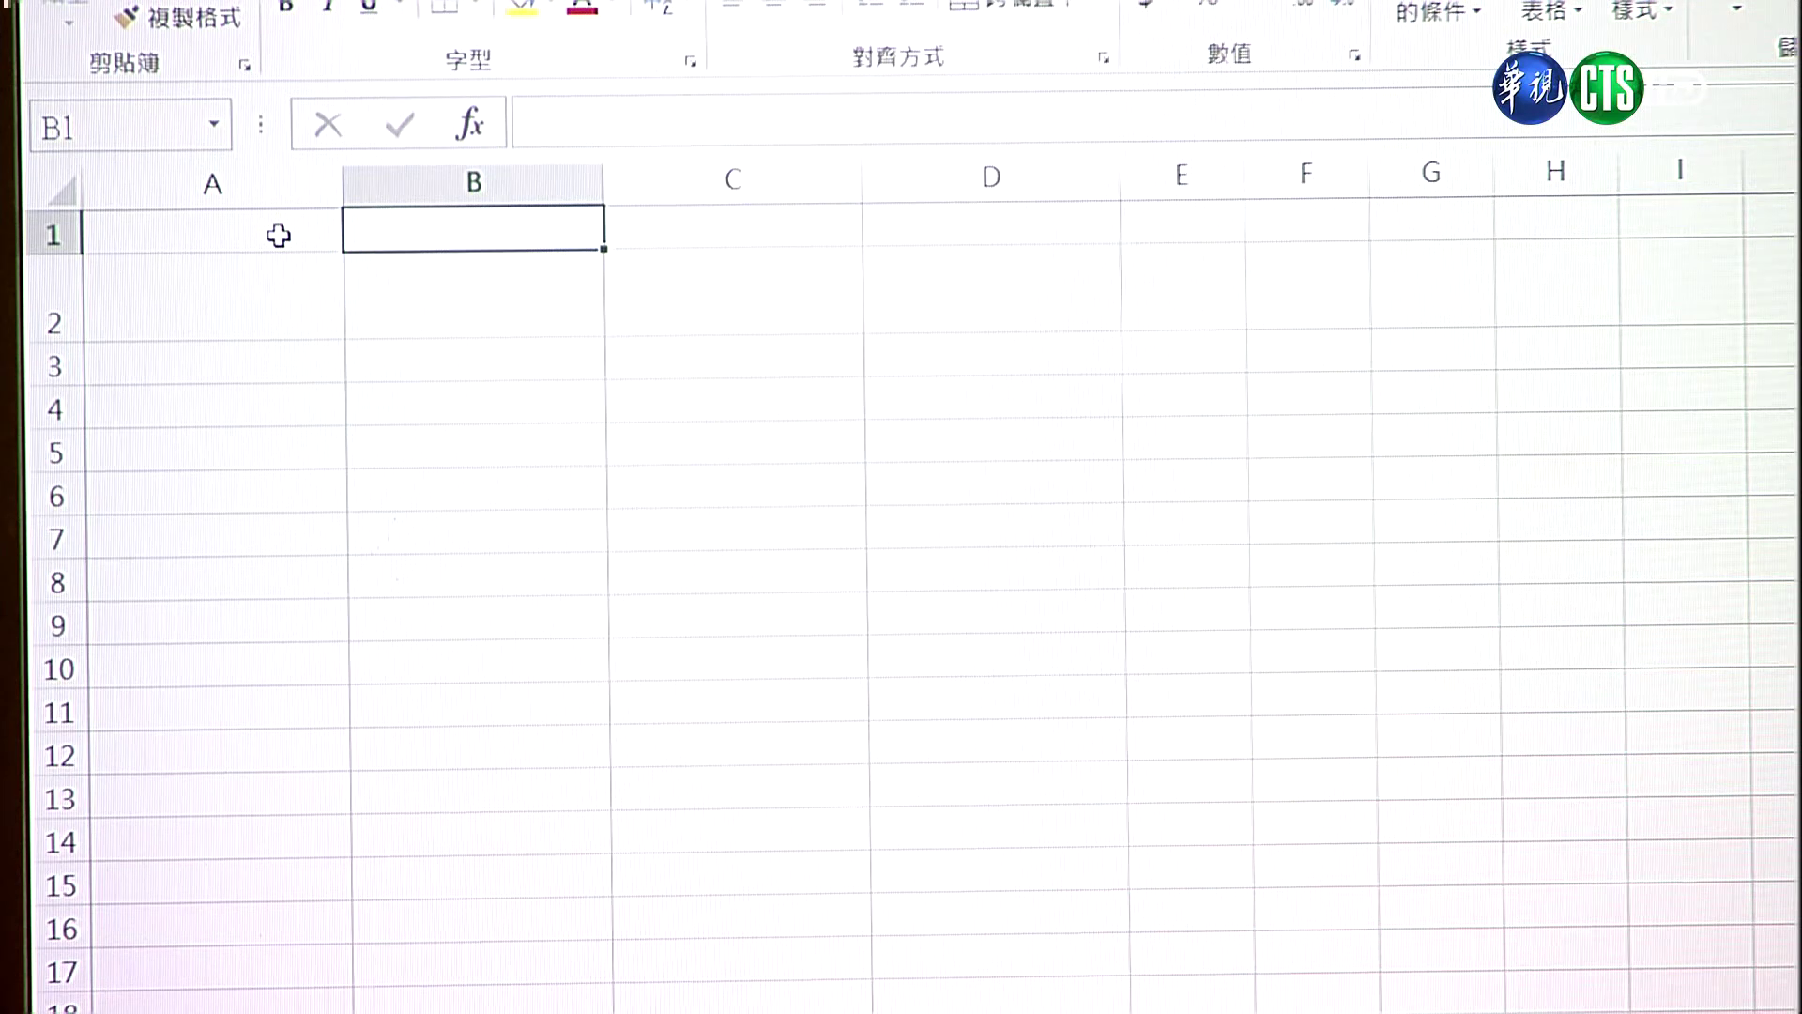
left_click_drag(278, 234, 587, 454)
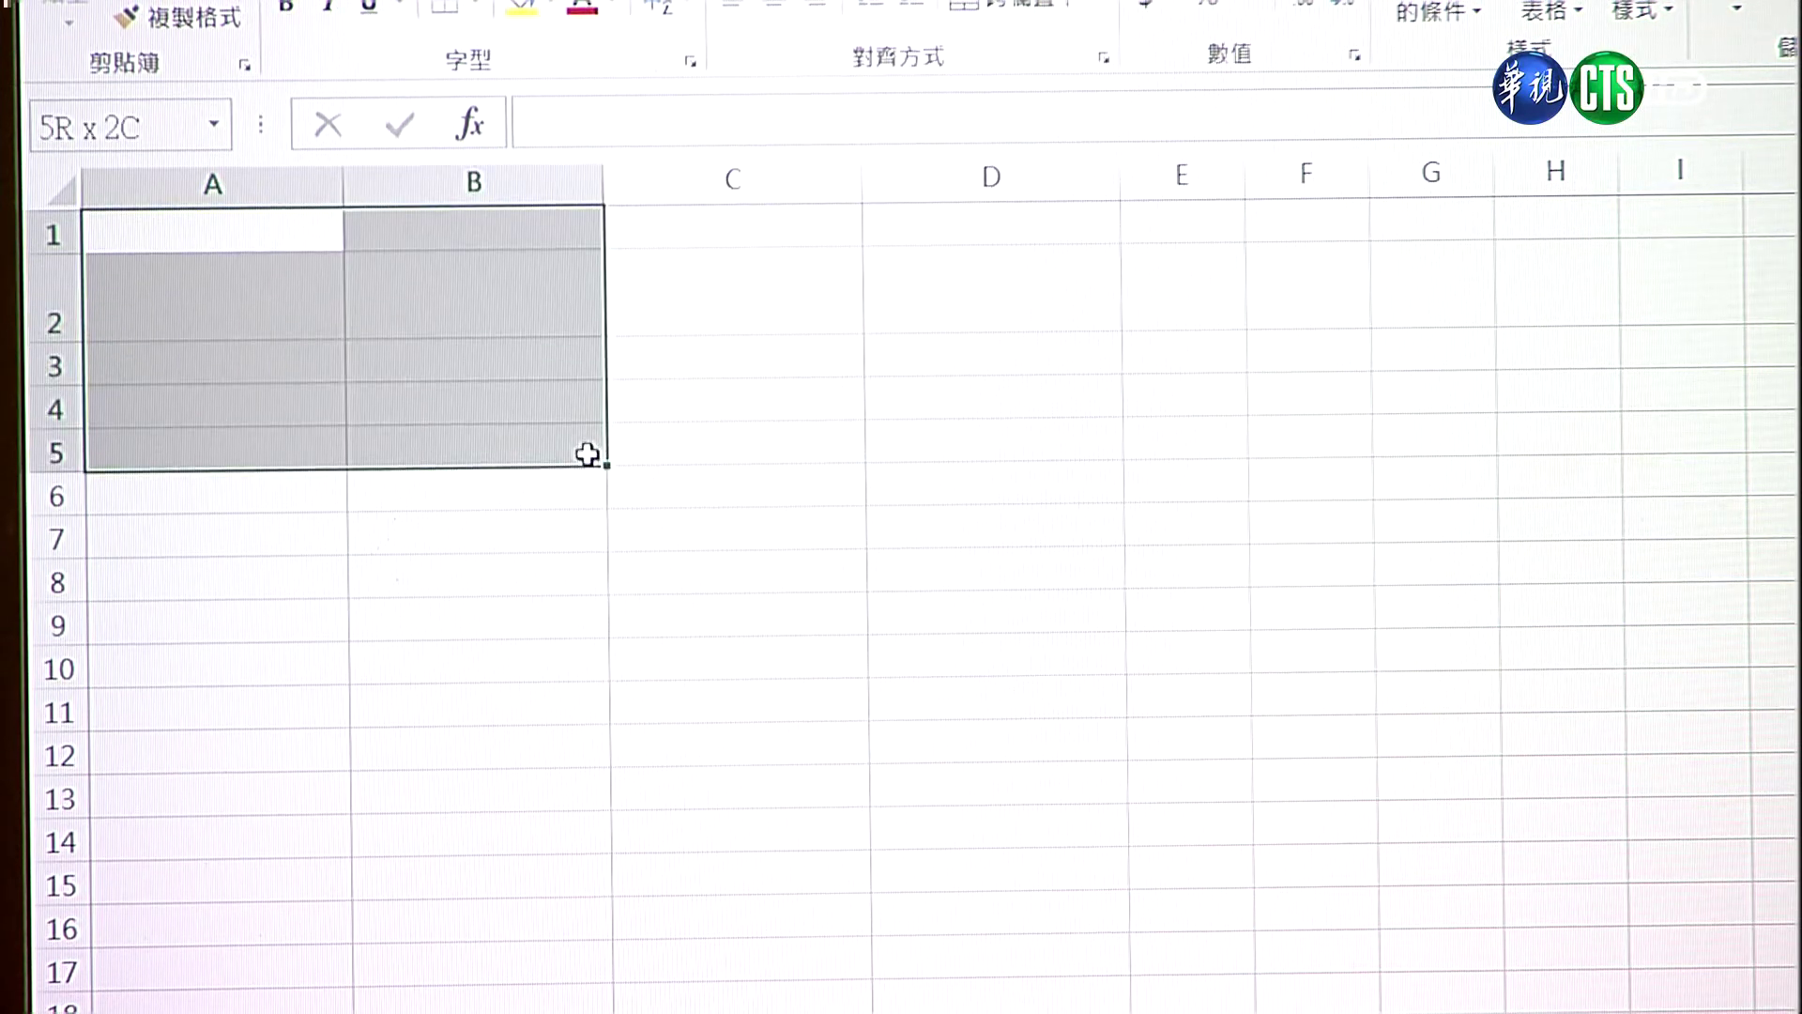
left_click_drag(917, 392, 1236, 689)
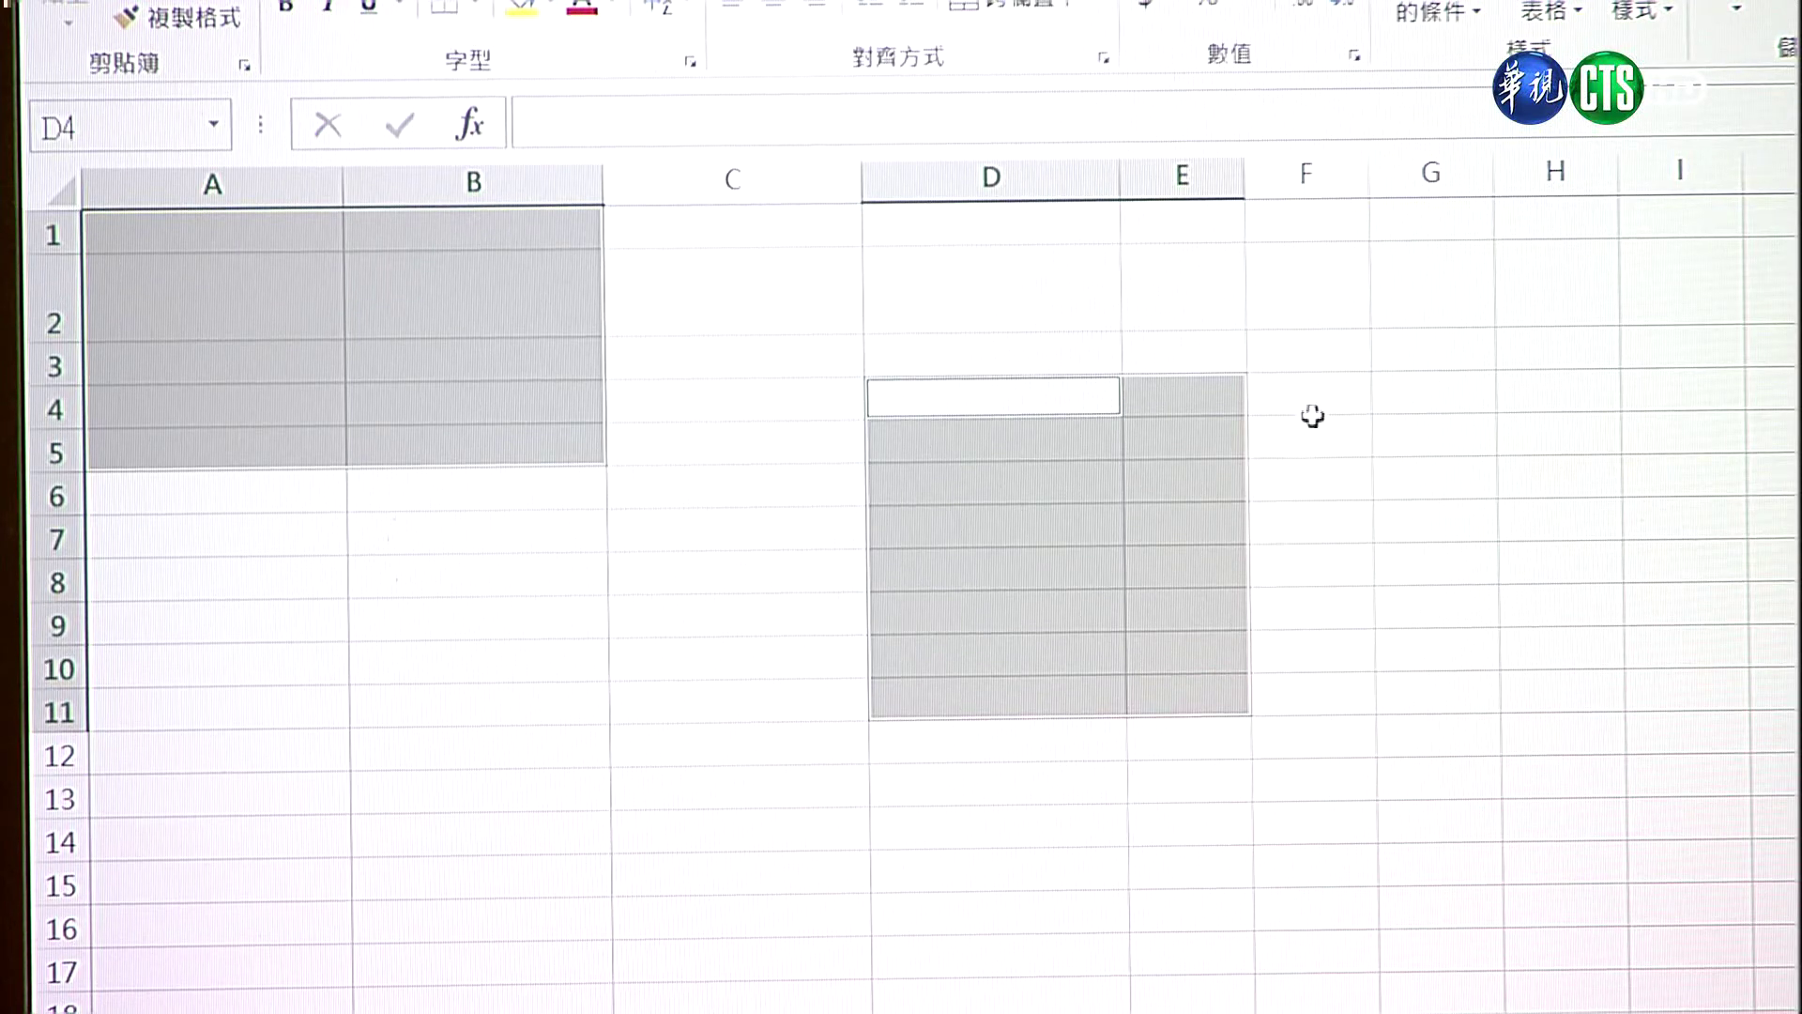